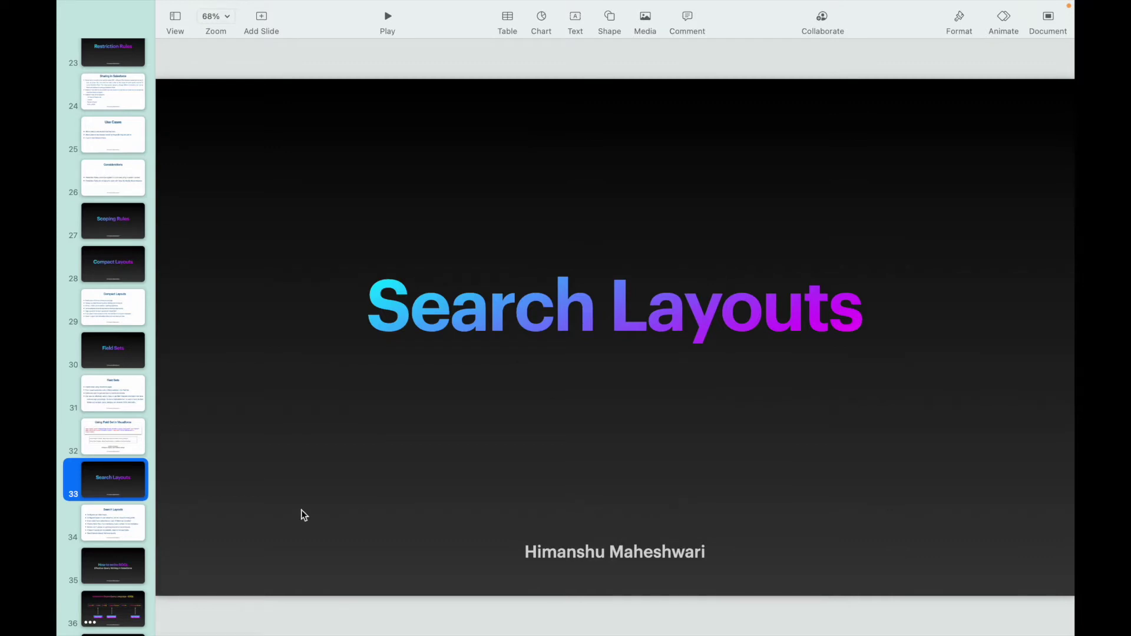
# Show Keynote slide 34, Search Layouts, then switch to the Salesforce Contacts page
pyautogui.click(112, 532)
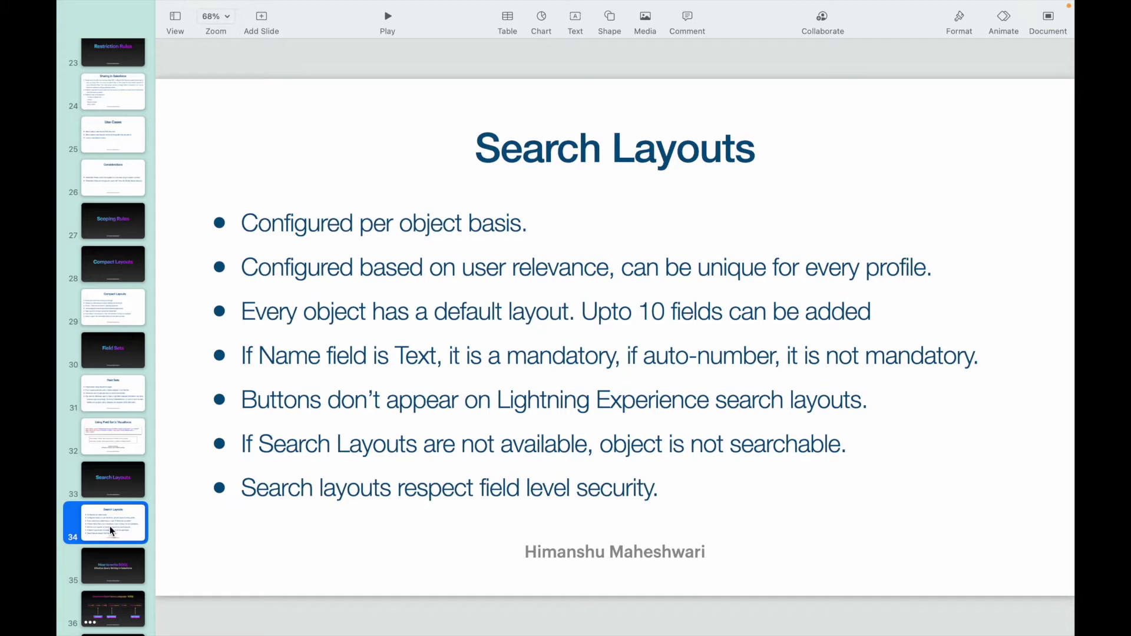
pyautogui.hotkey('ctrl', 'Left')
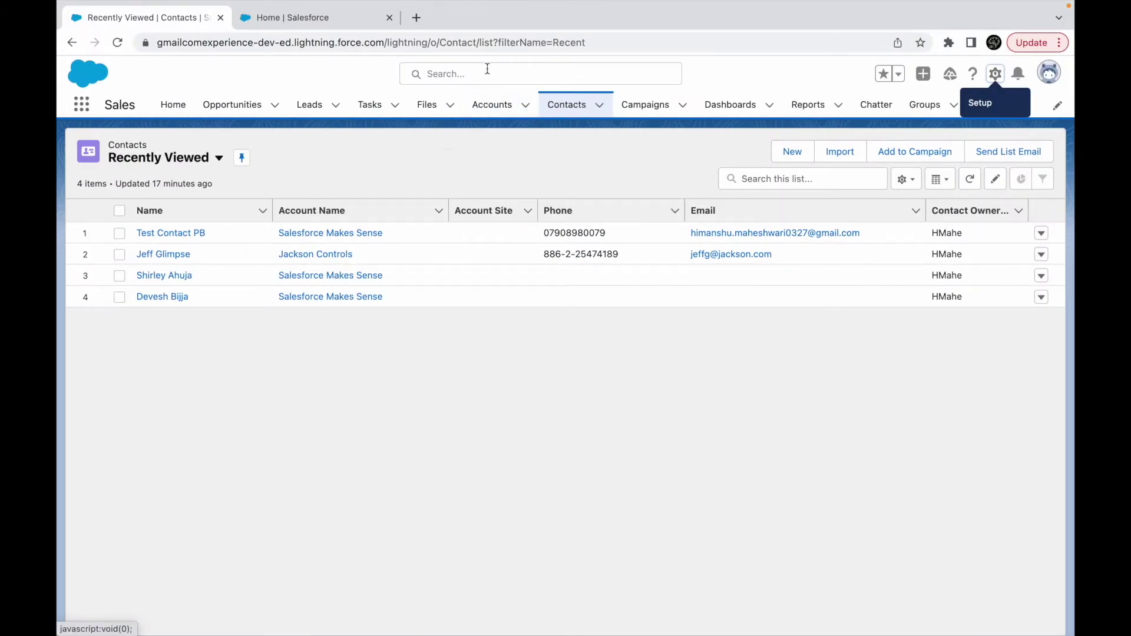
# Search globally for 'Test Co' and view the test contact's preview card
pyautogui.click(487, 68)
pyautogui.write('Test')
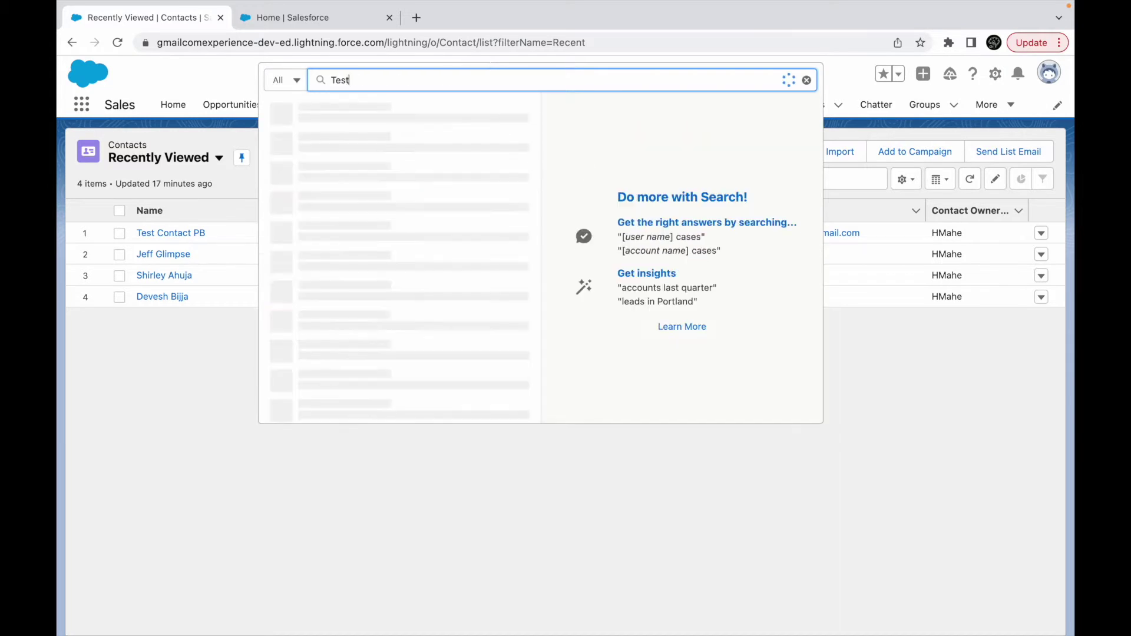
pyautogui.write(' Conta')
pyautogui.moveTo(377, 118)
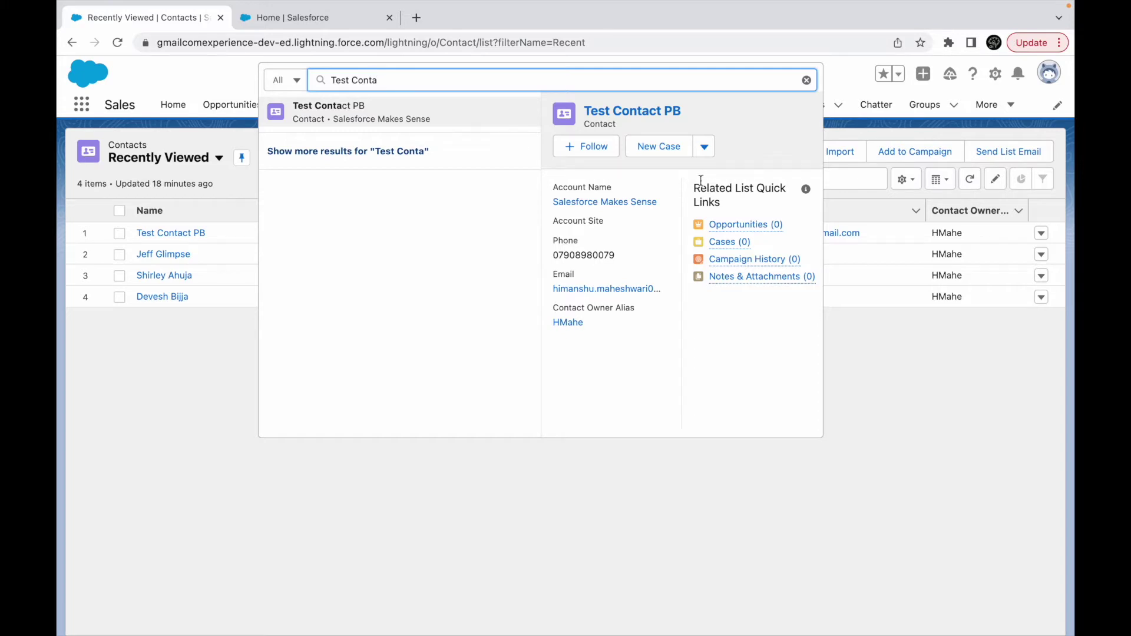
# Replace the query with 'Map', view the test user's preview card, then close the results
pyautogui.tripleClick(424, 75)
pyautogui.press('BackSpace')
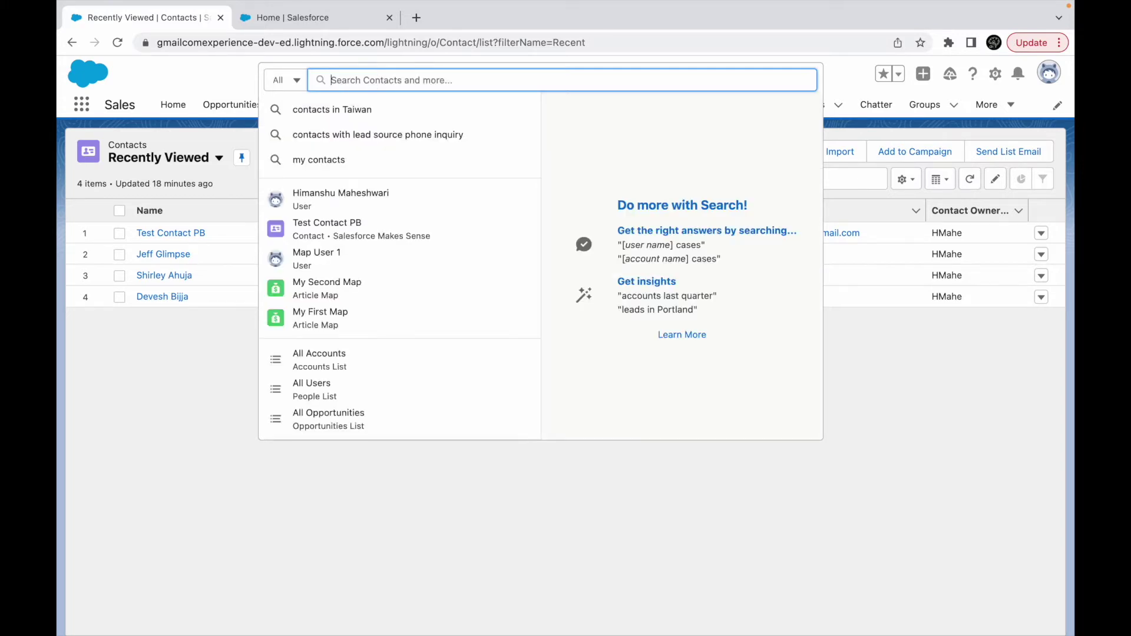
pyautogui.write('Map User')
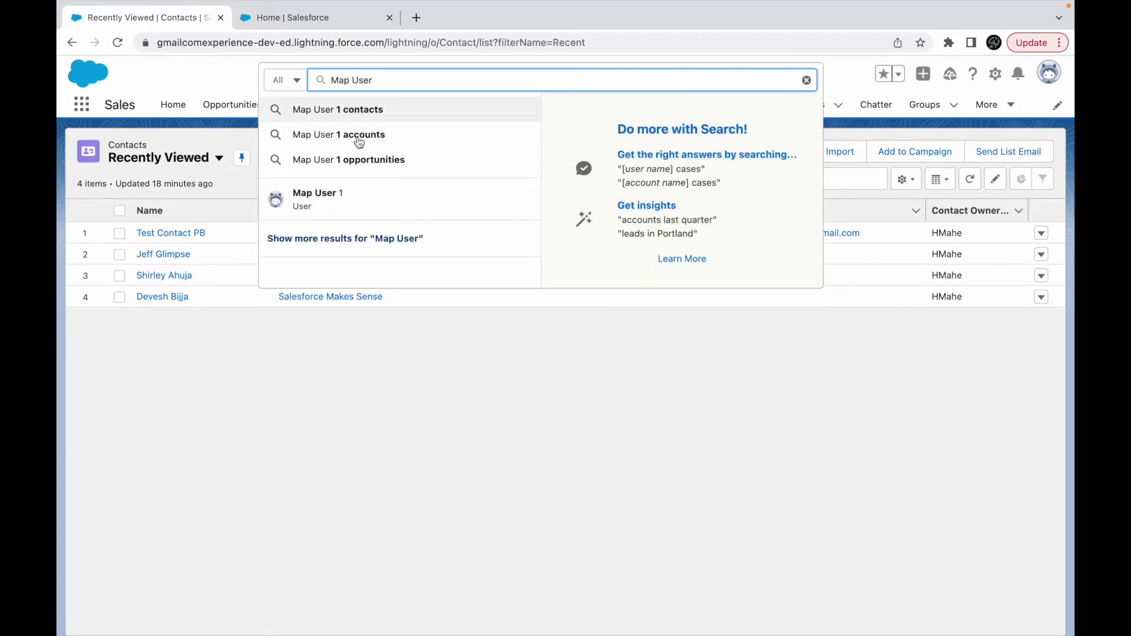
pyautogui.moveTo(328, 216)
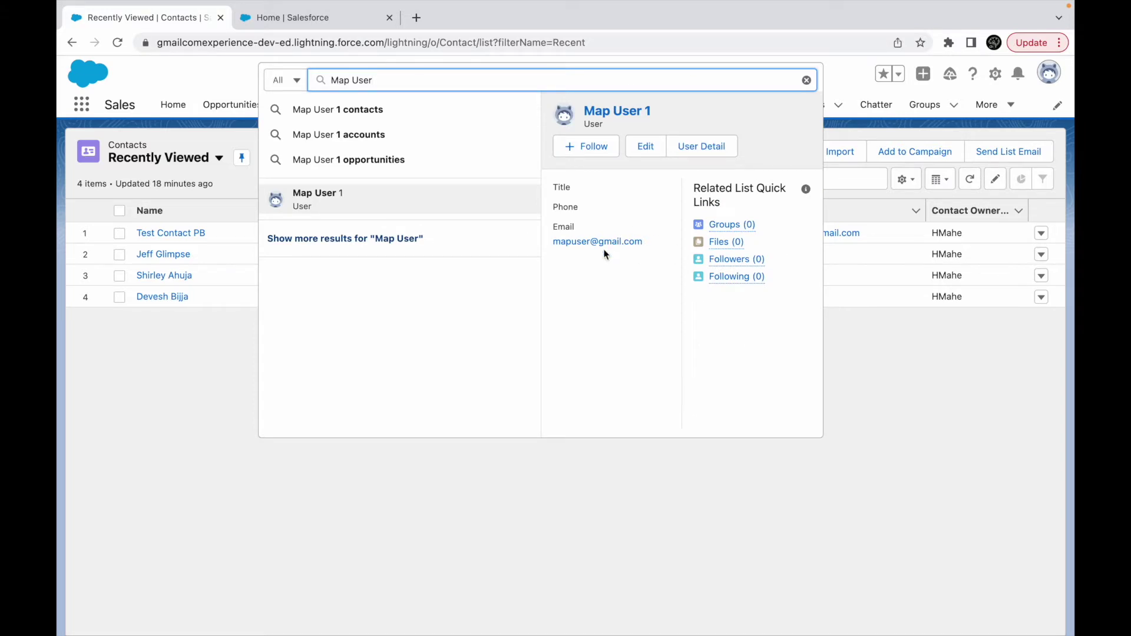
pyautogui.click(865, 368)
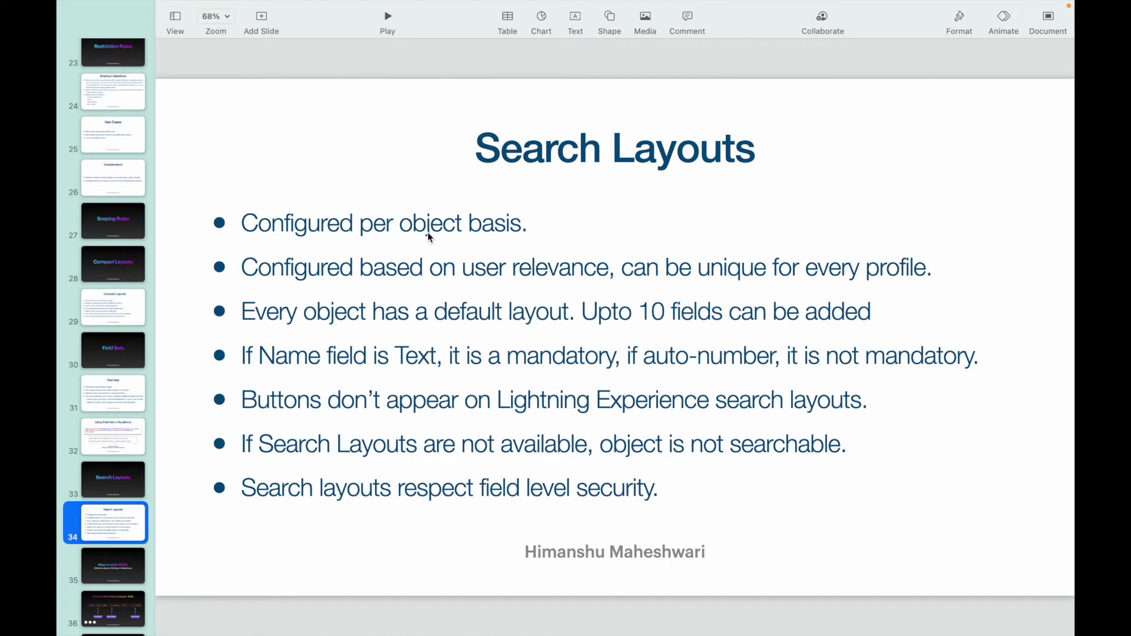
# Point out 'based', 'relevance' and 'unique for every profile.' in the second bullet
pyautogui.doubleClick(400, 266)
pyautogui.doubleClick(556, 268)
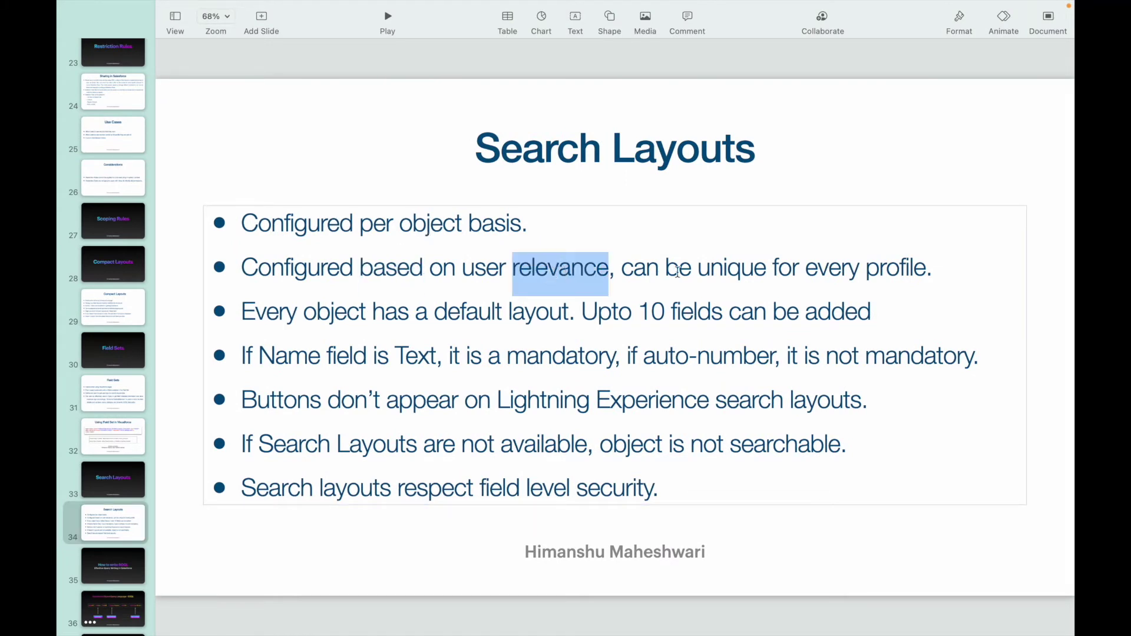
pyautogui.moveTo(693, 268); pyautogui.dragTo(968, 268)
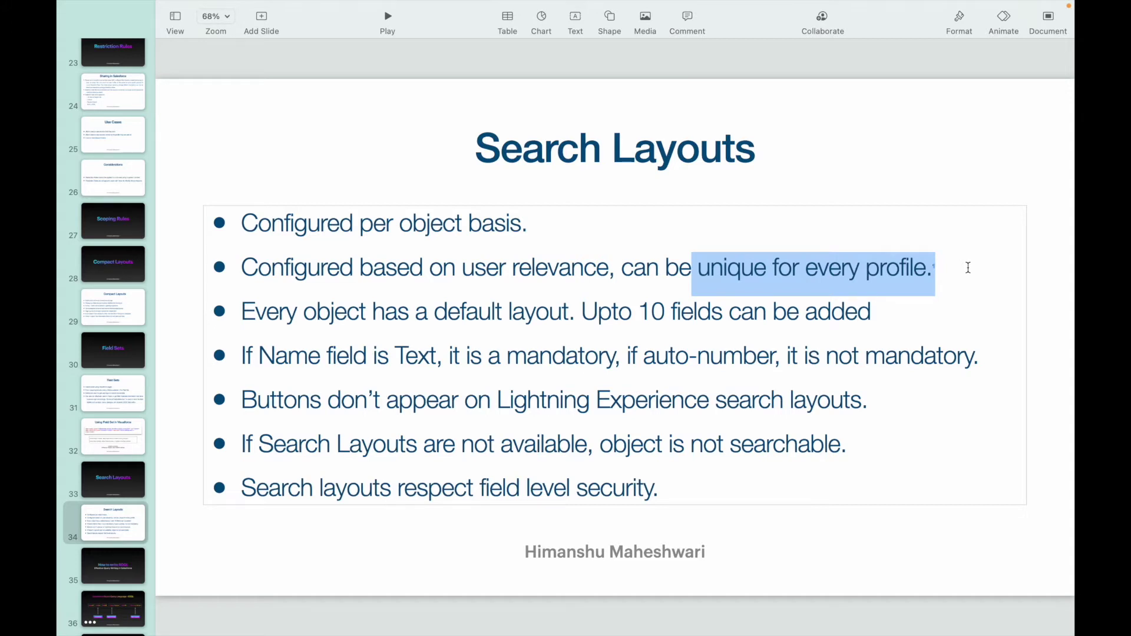
pyautogui.click(370, 311)
# Point out 'layout' and '10 fields can be added' in the third bullet, then return to Salesforce
pyautogui.doubleClick(536, 311)
pyautogui.click(629, 300)
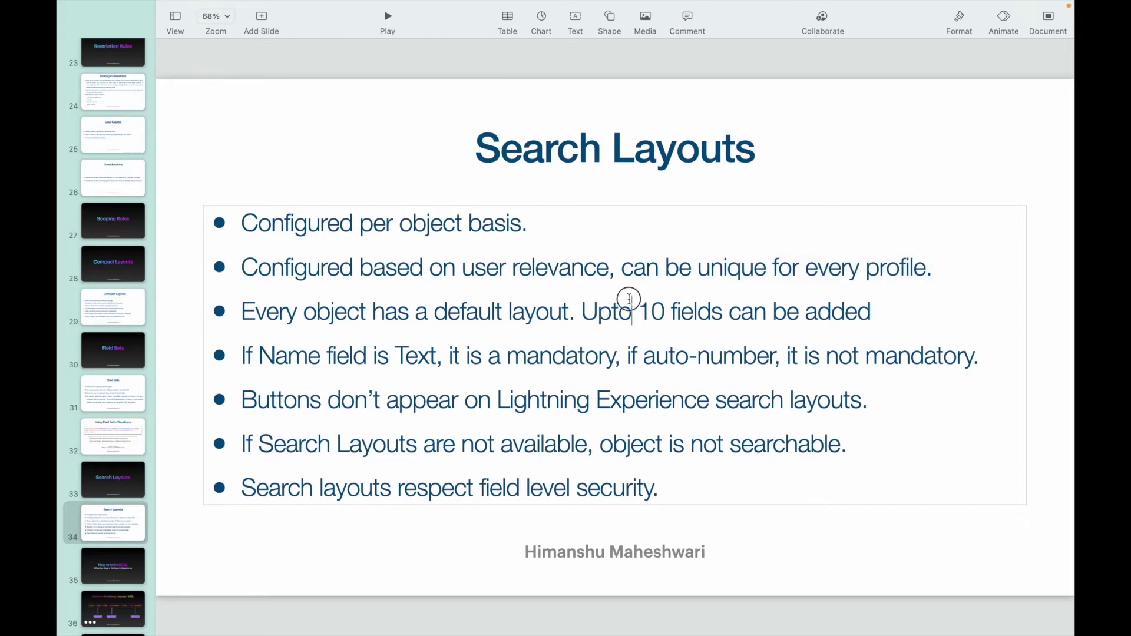
pyautogui.moveTo(629, 300); pyautogui.dragTo(869, 307)
pyautogui.click(872, 303)
pyautogui.press('super+Tab')
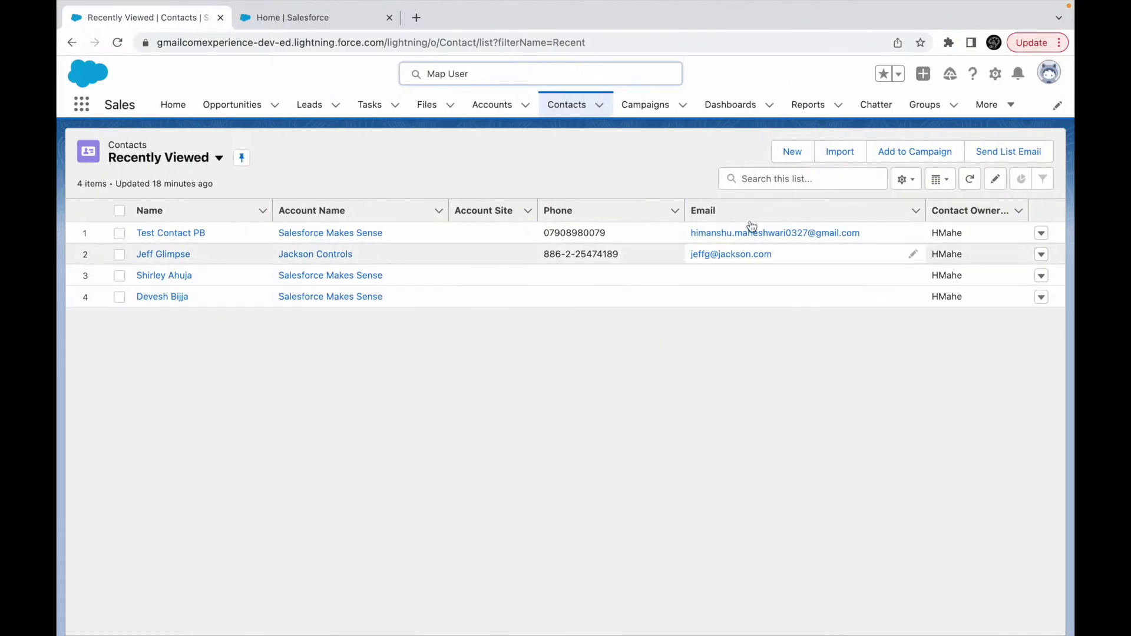
# Reopen the 'Map User' search, view the Map User 1 preview card, and return to Keynote
pyautogui.click(511, 76)
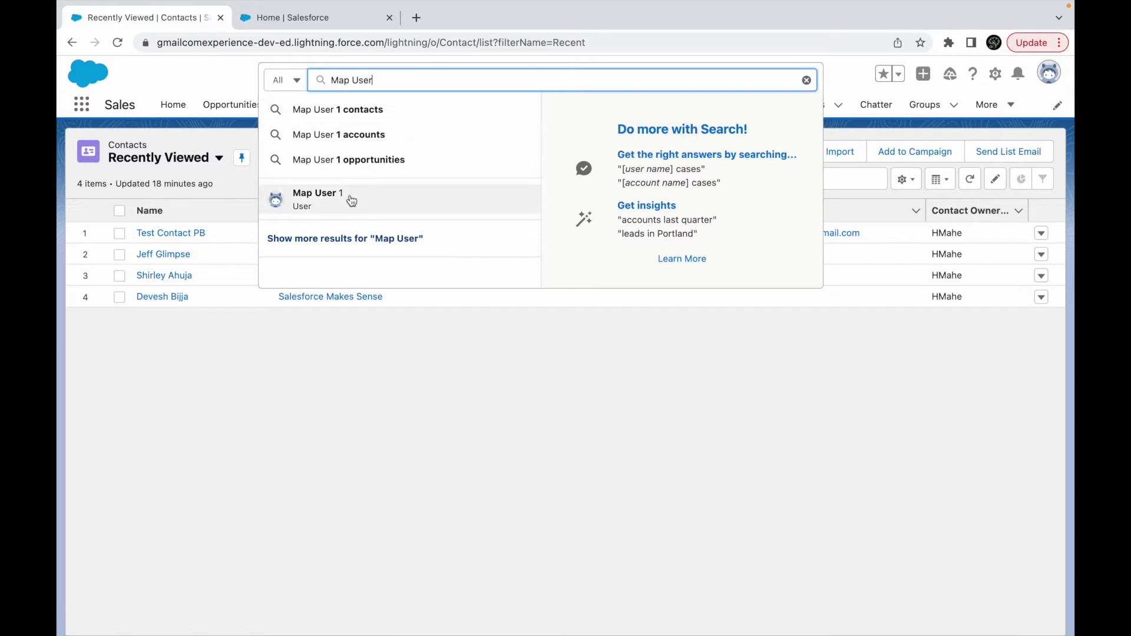
pyautogui.moveTo(351, 201)
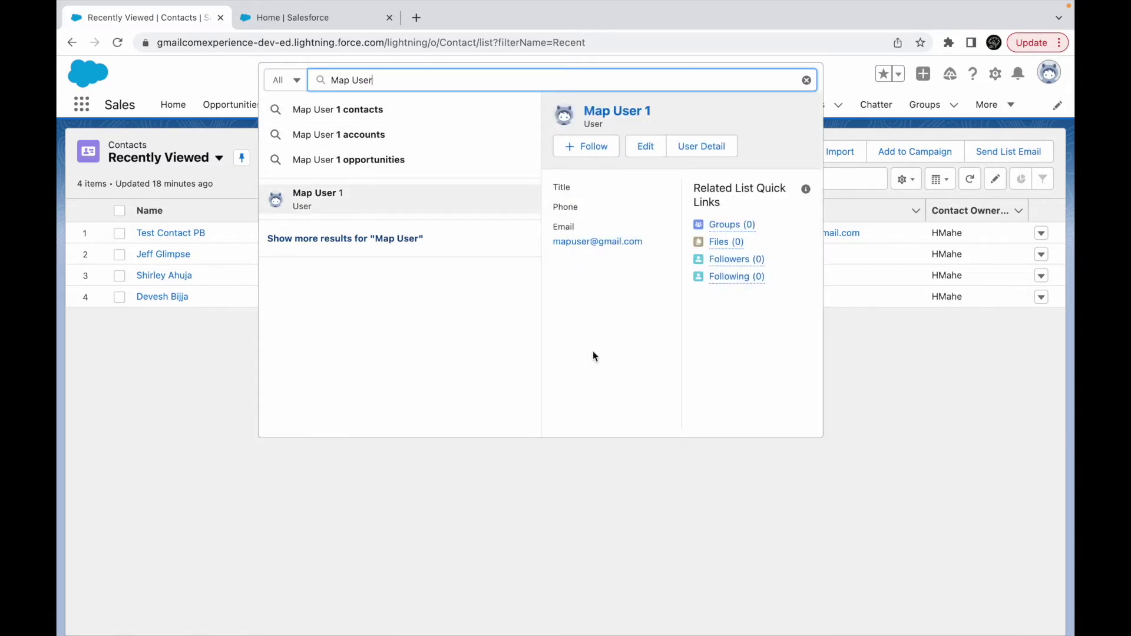
pyautogui.press('super+Tab')
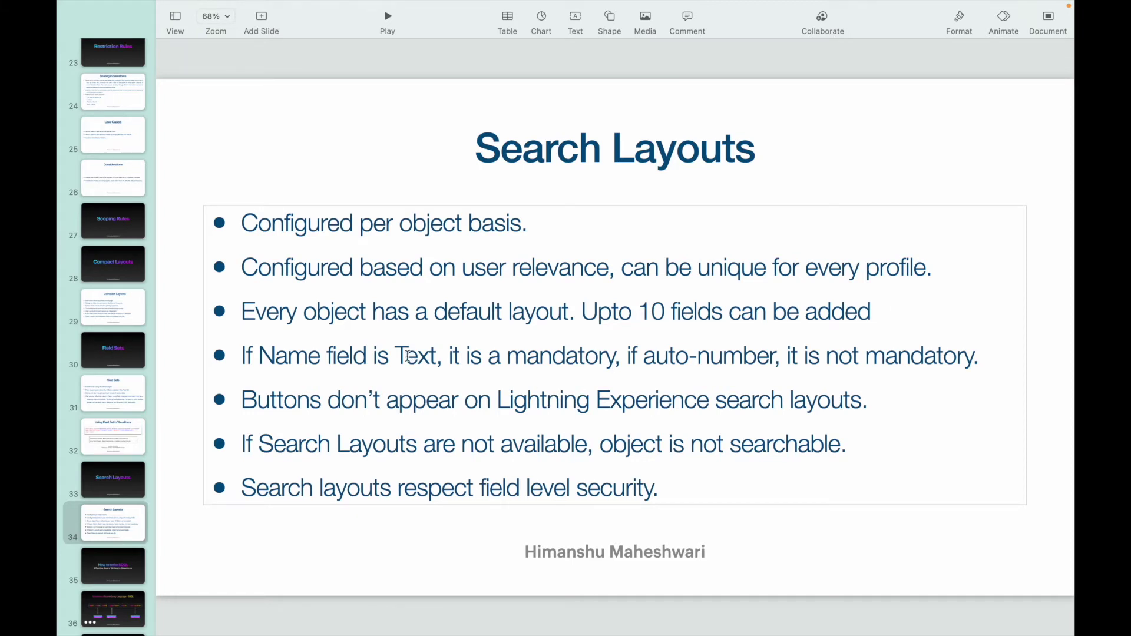
pyautogui.moveTo(395, 356); pyautogui.dragTo(754, 356)
pyautogui.moveTo(852, 356); pyautogui.dragTo(943, 356)
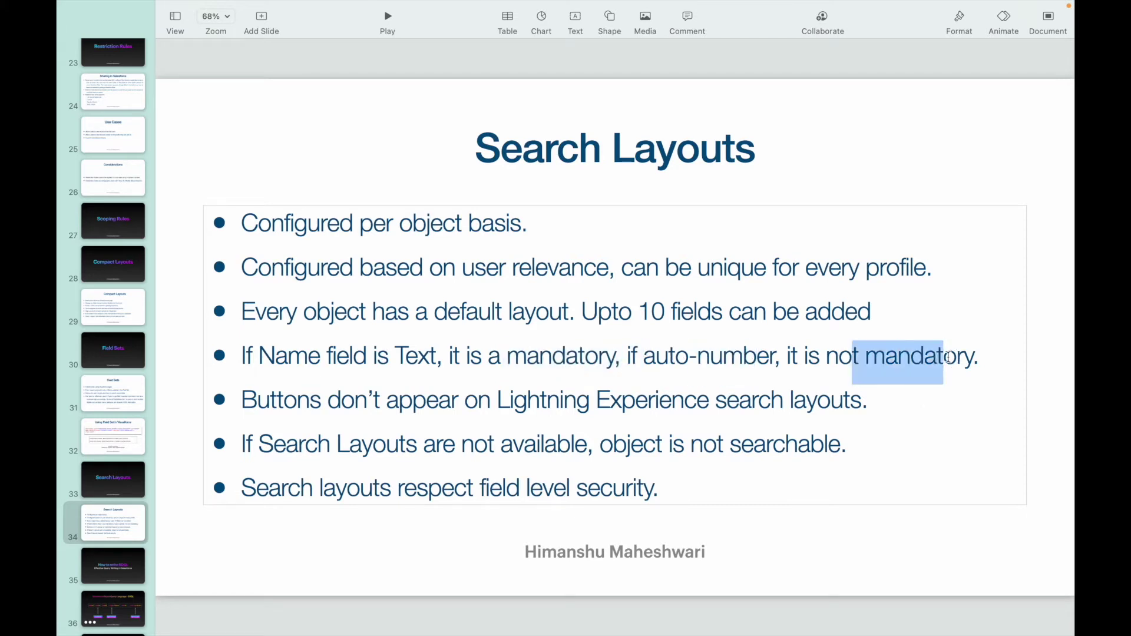
pyautogui.moveTo(407, 356); pyautogui.dragTo(434, 356)
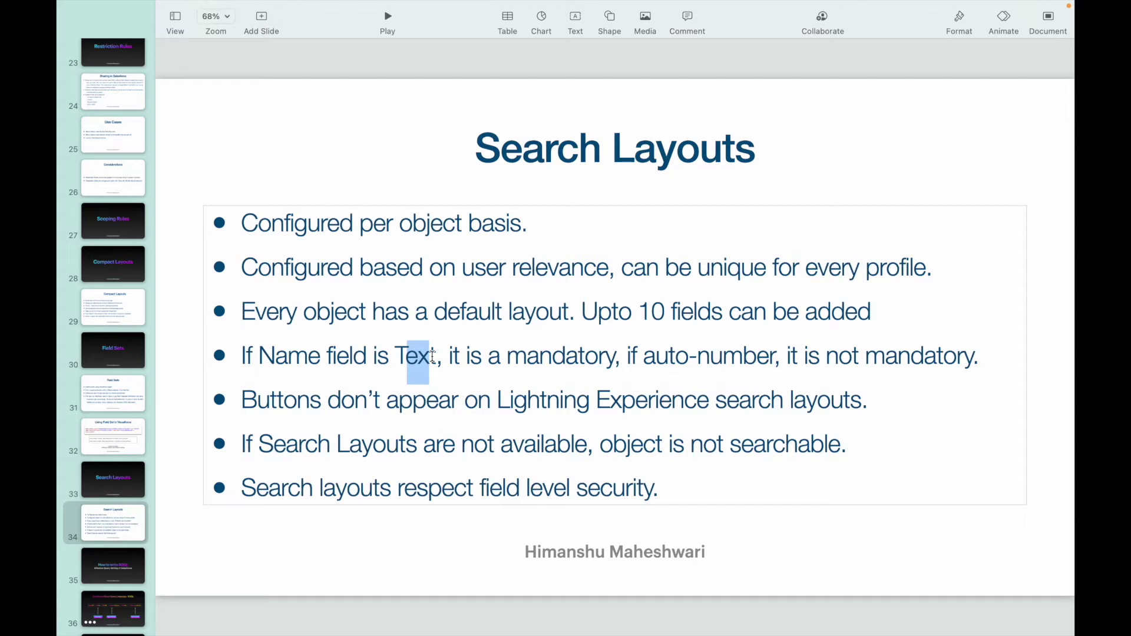
pyautogui.click(391, 355)
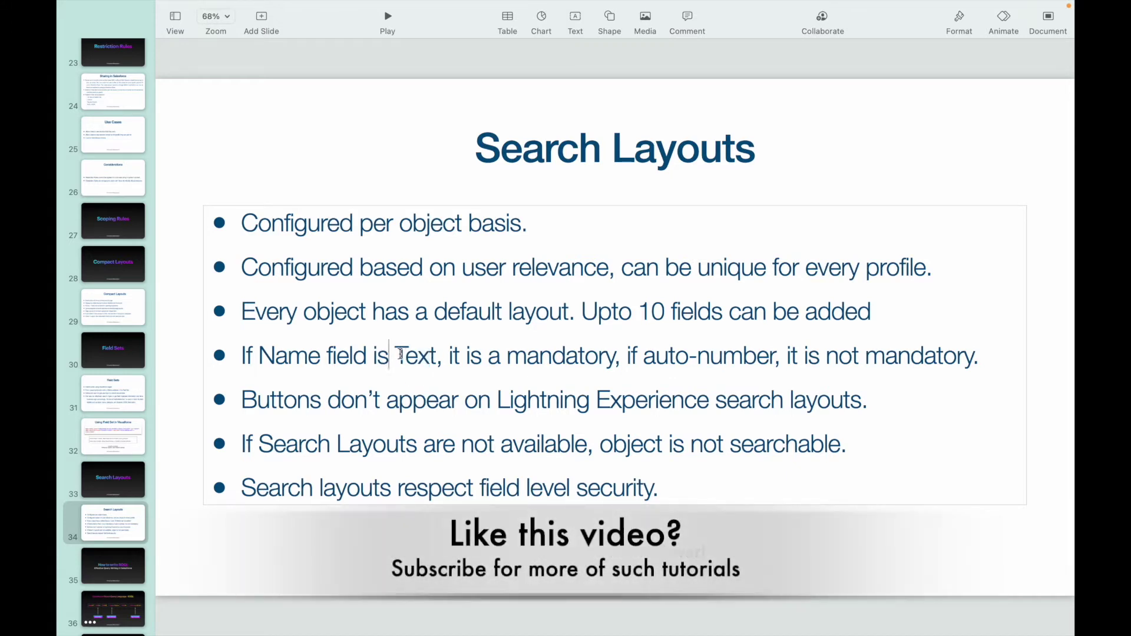
pyautogui.moveTo(391, 355); pyautogui.dragTo(437, 355)
pyautogui.moveTo(506, 357); pyautogui.dragTo(756, 356)
pyautogui.moveTo(830, 355); pyautogui.dragTo(976, 353)
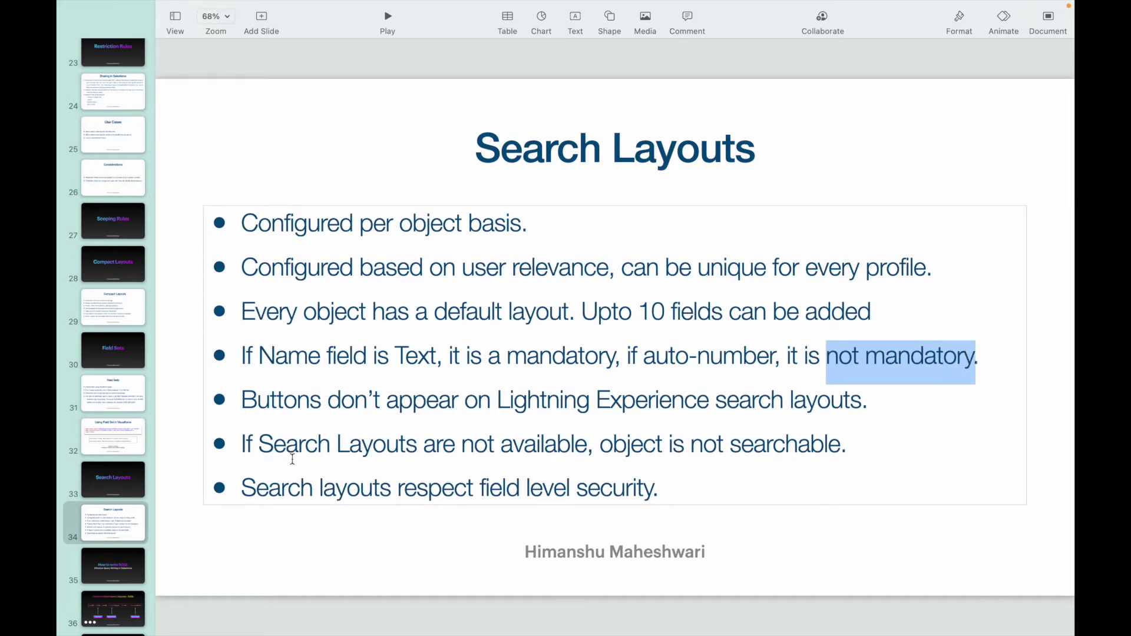
pyautogui.moveTo(298, 446); pyautogui.dragTo(591, 443)
pyautogui.moveTo(670, 446); pyautogui.dragTo(781, 442)
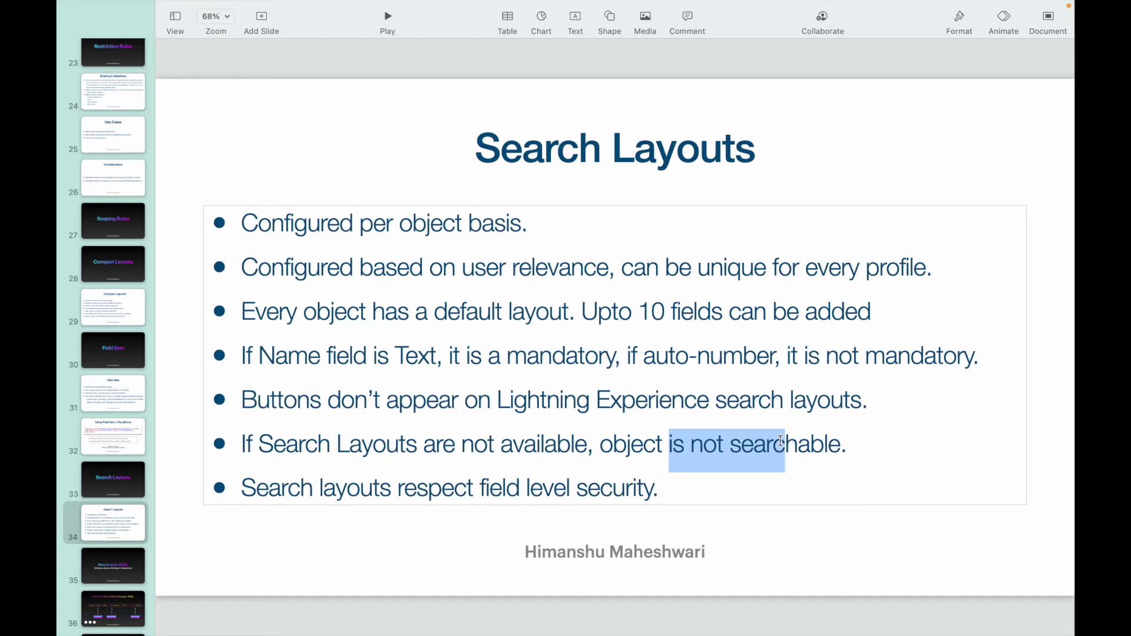
pyautogui.moveTo(313, 488); pyautogui.dragTo(650, 478)
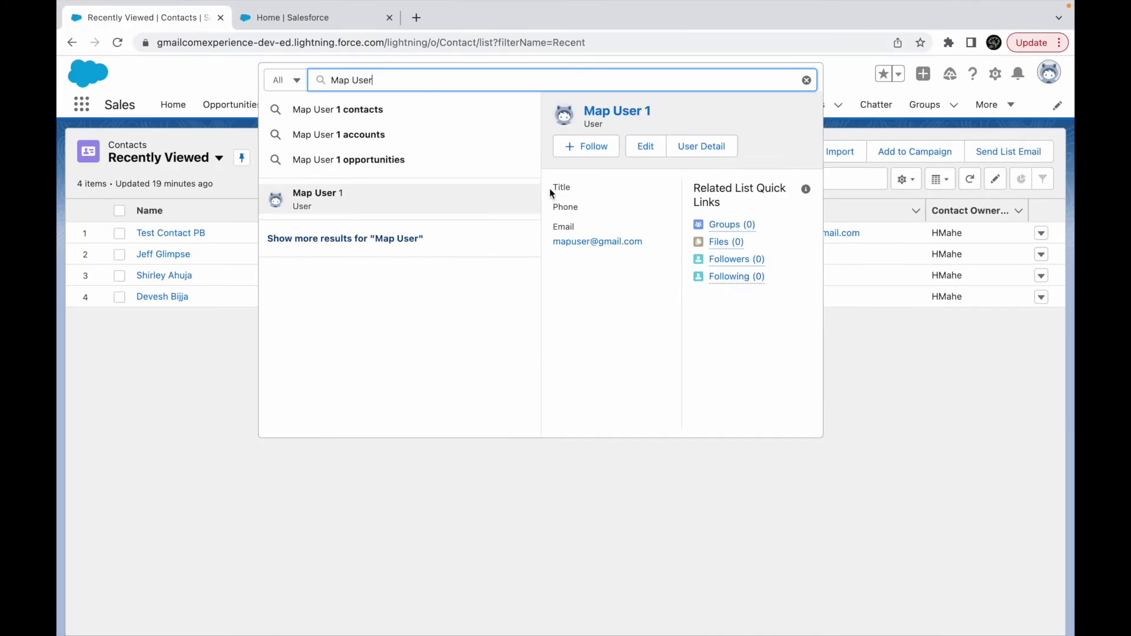
# Close the search preview and open Object Manager in the Setup tab
pyautogui.click(177, 361)
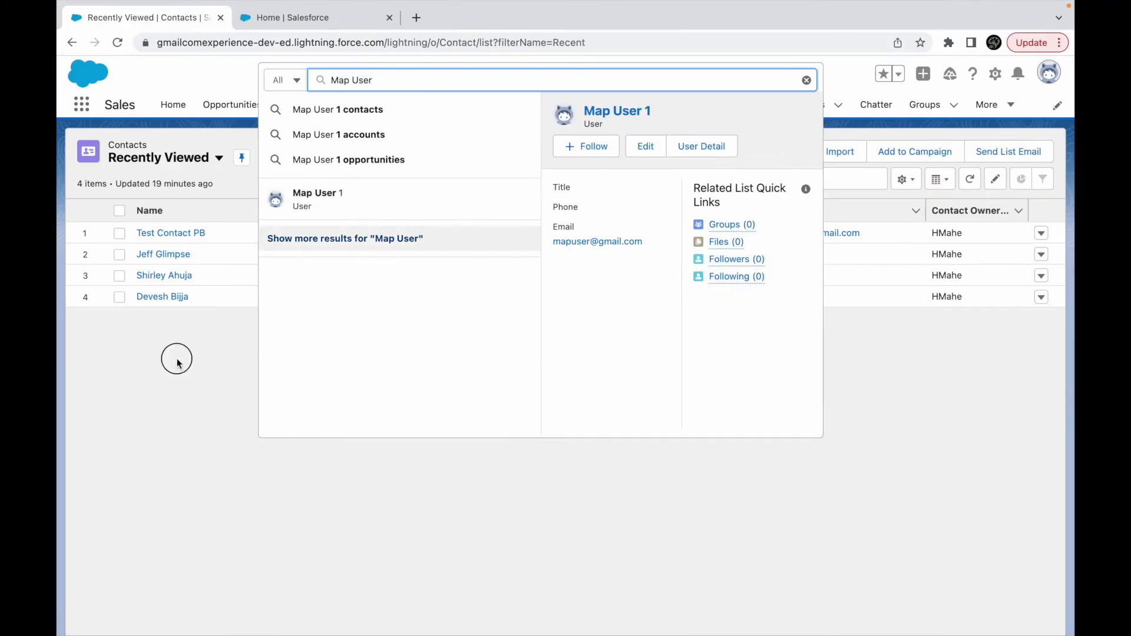
pyautogui.click(323, 23)
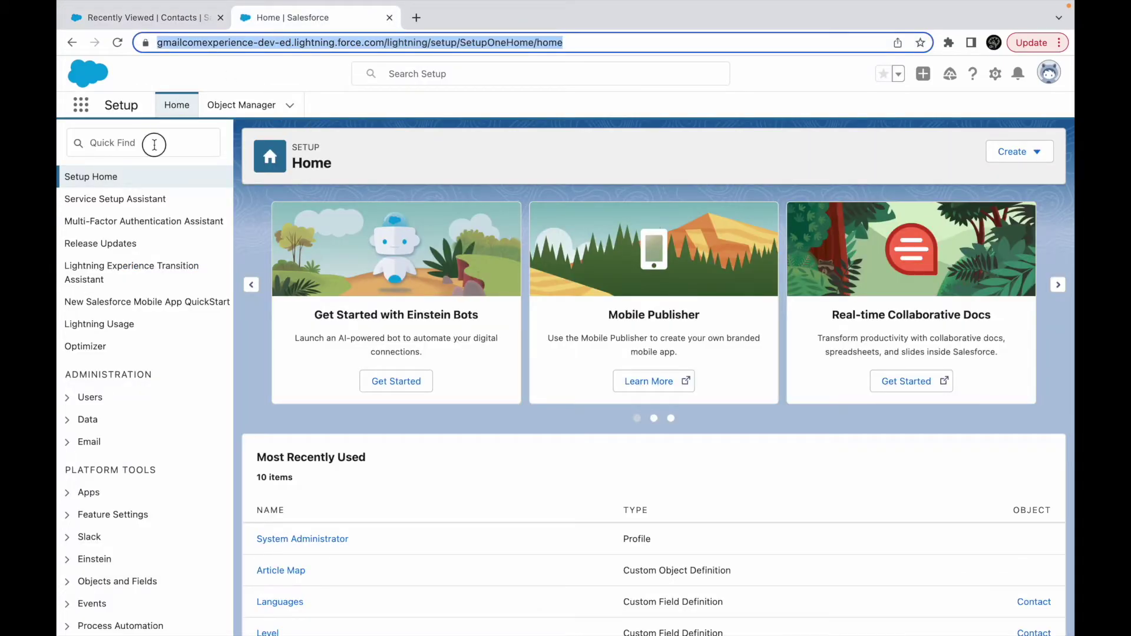
pyautogui.click(236, 105)
# Filter Object Manager for 'Lea', open the Lead object, and go back to the Contacts tab
pyautogui.click(807, 151)
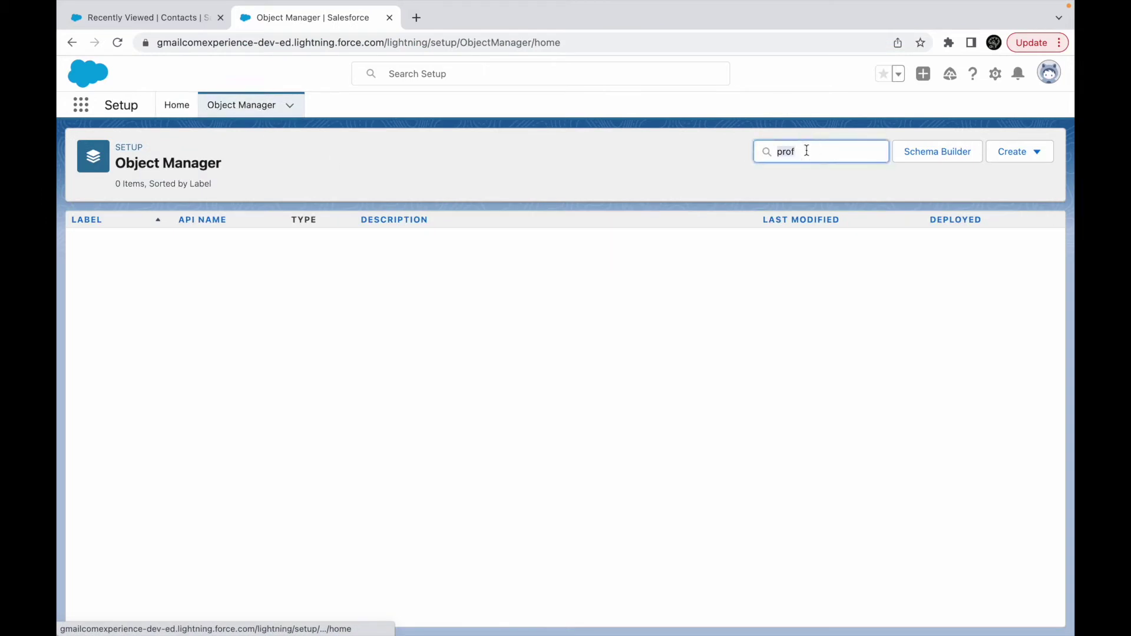
pyautogui.press('BackSpace')
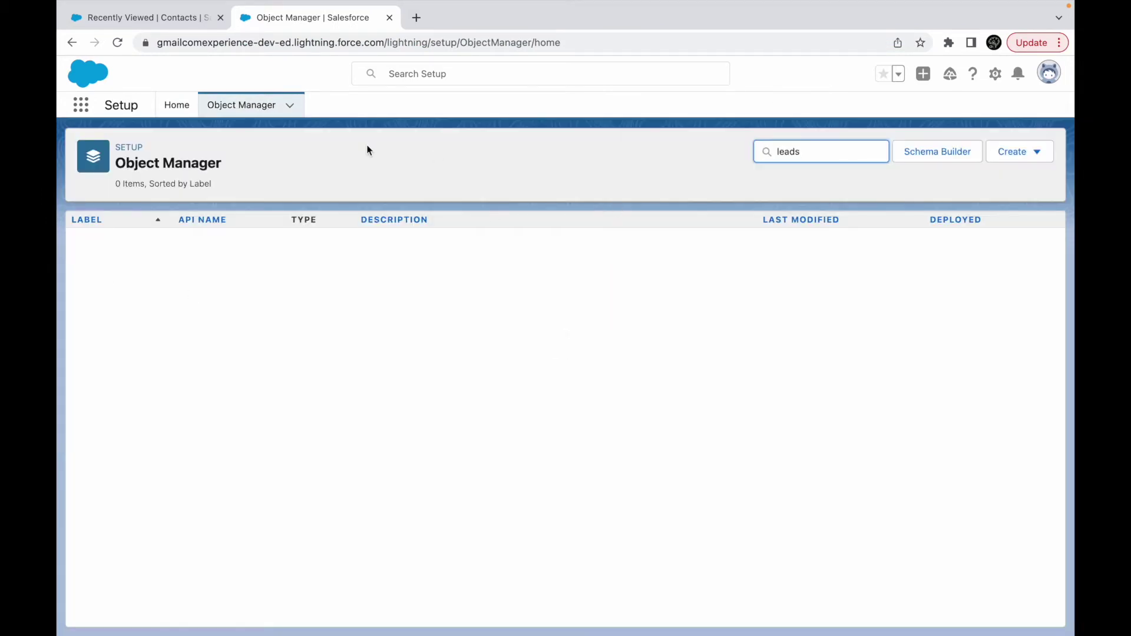
pyautogui.doubleClick(828, 155)
pyautogui.press('BackSpace')
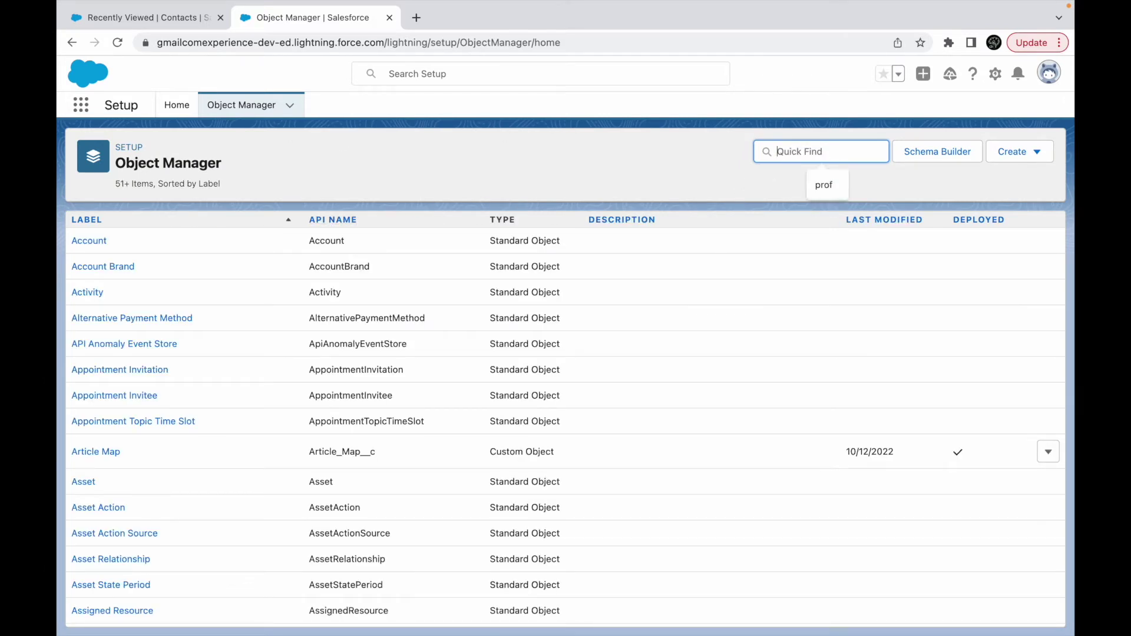
pyautogui.write('Lead')
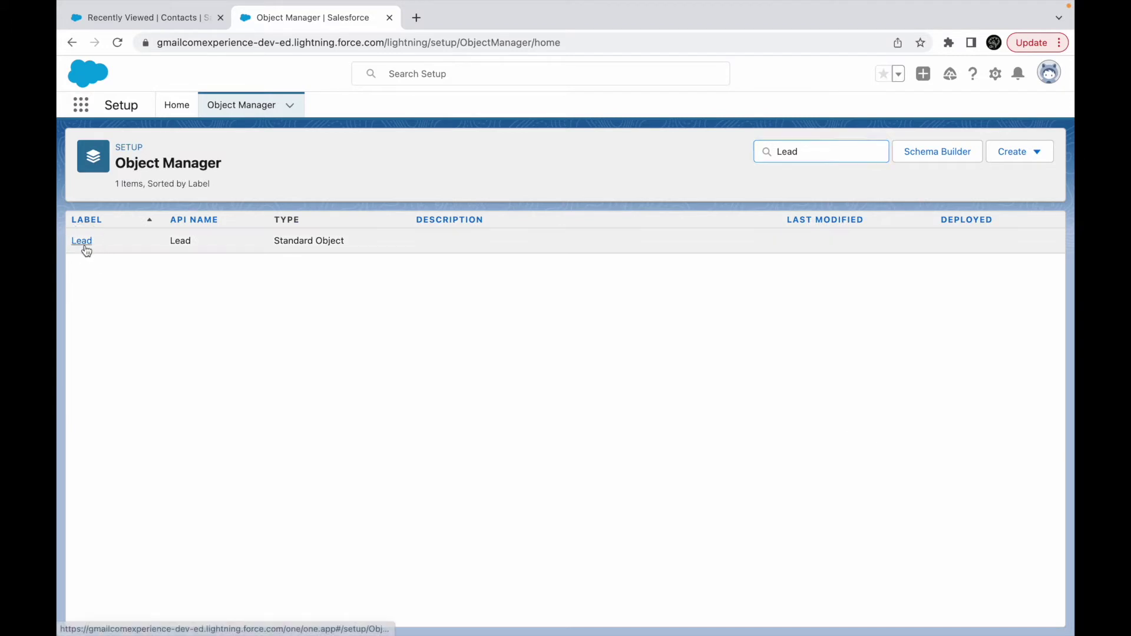
pyautogui.click(81, 241)
pyautogui.click(164, 24)
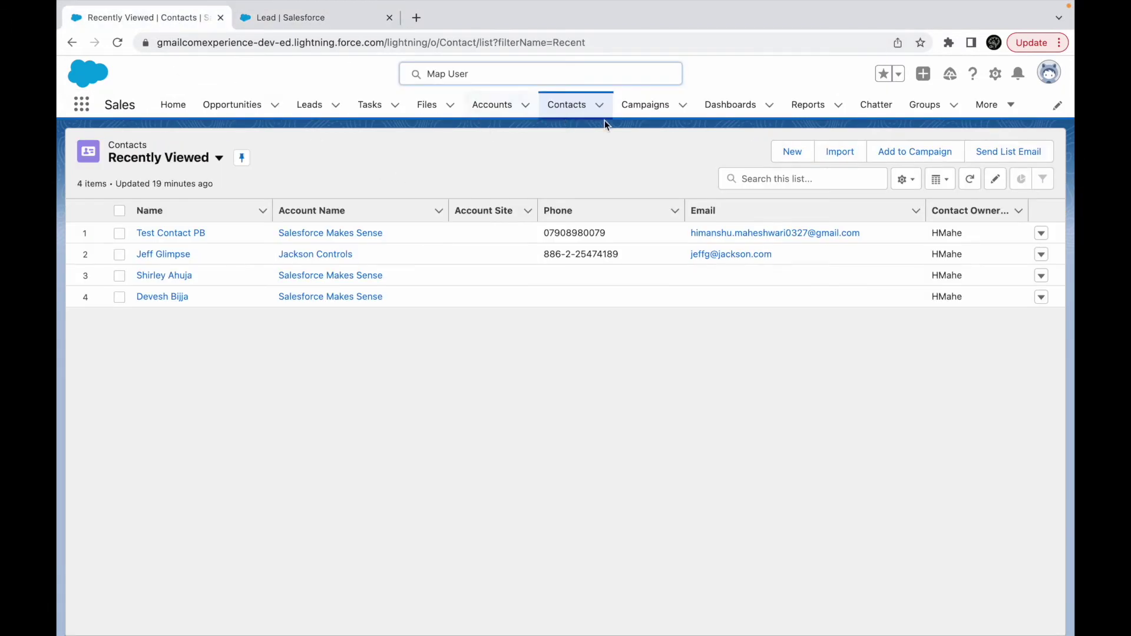
# Open the Leads list and preview a sample lead found through global search
pyautogui.click(302, 113)
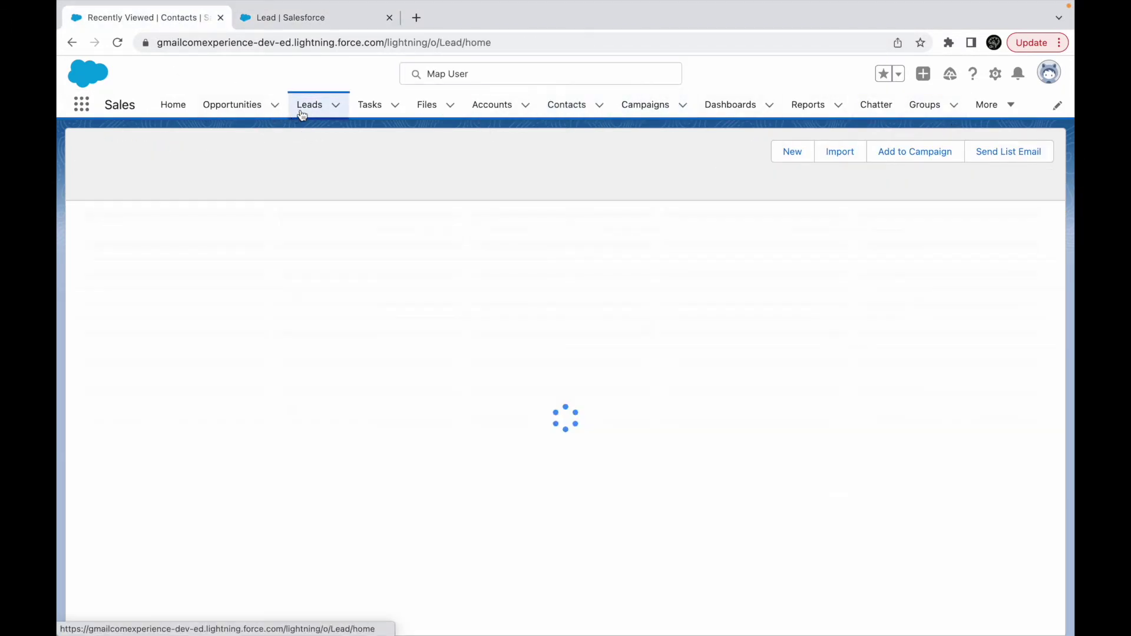
pyautogui.click(454, 74)
pyautogui.write('Be')
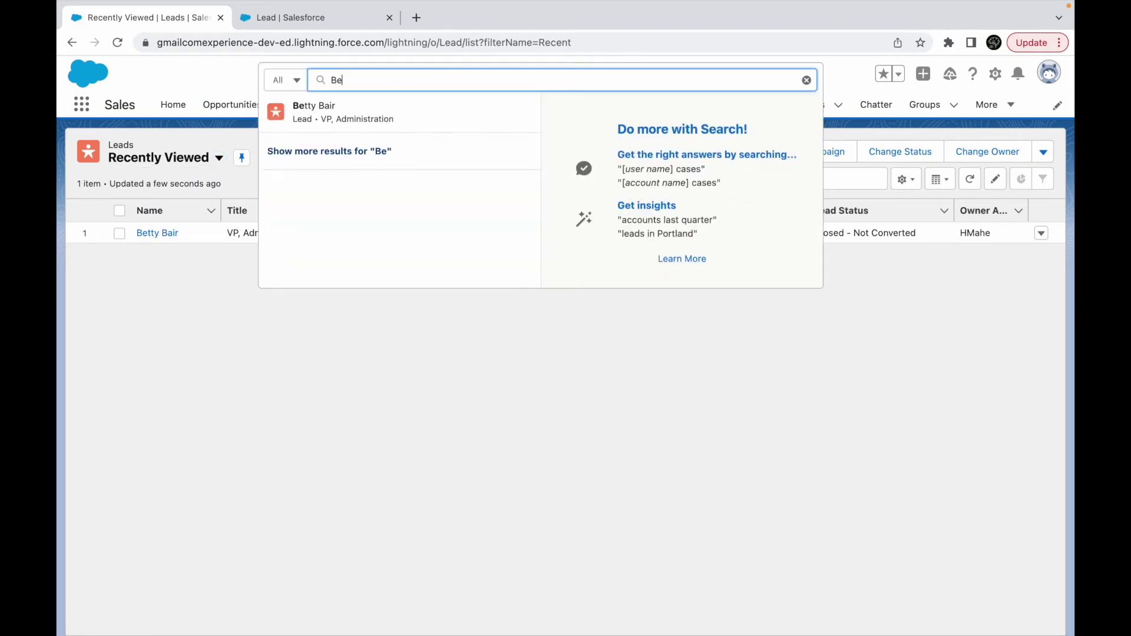
pyautogui.write('tty')
pyautogui.moveTo(422, 156)
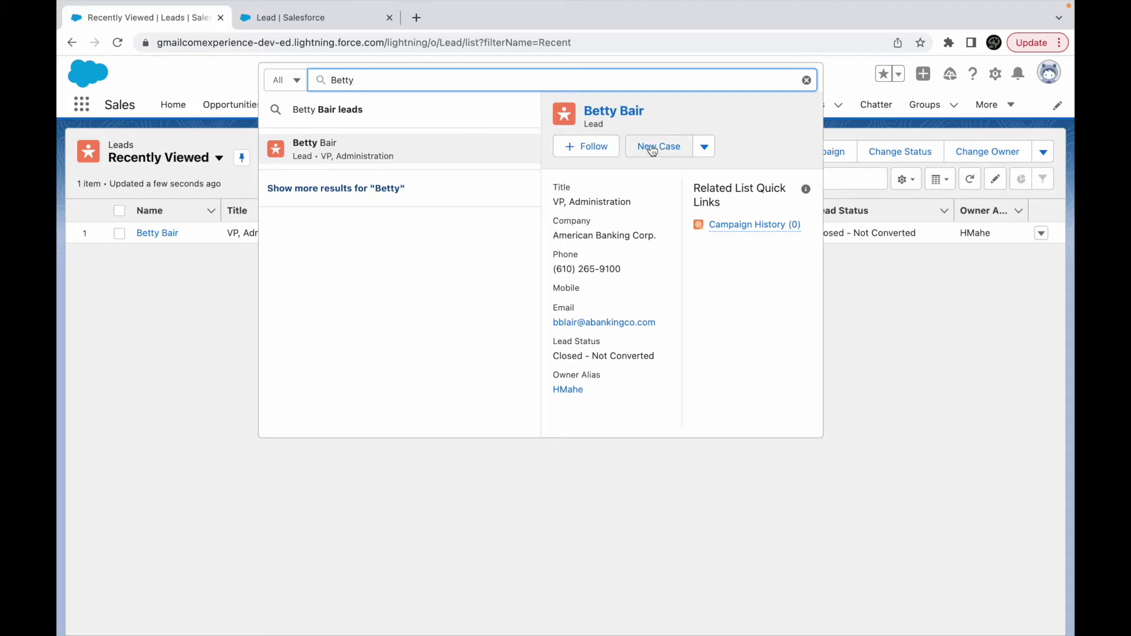
# Inspect the lead preview's actions menu and its empty Campaign History
pyautogui.click(704, 147)
pyautogui.click(747, 139)
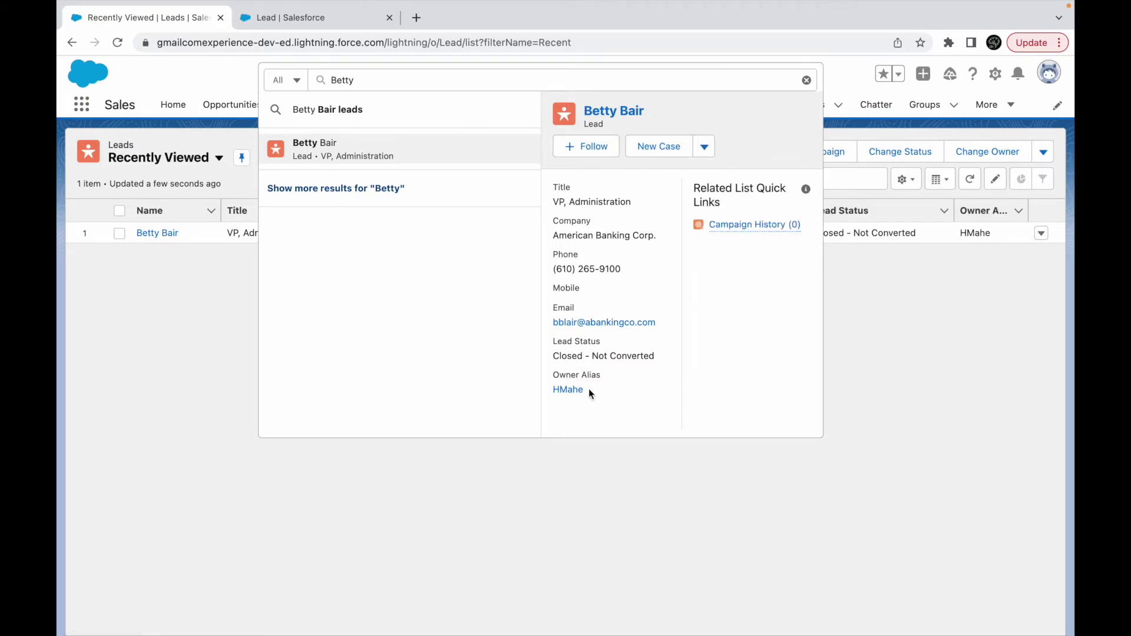
pyautogui.moveTo(748, 226)
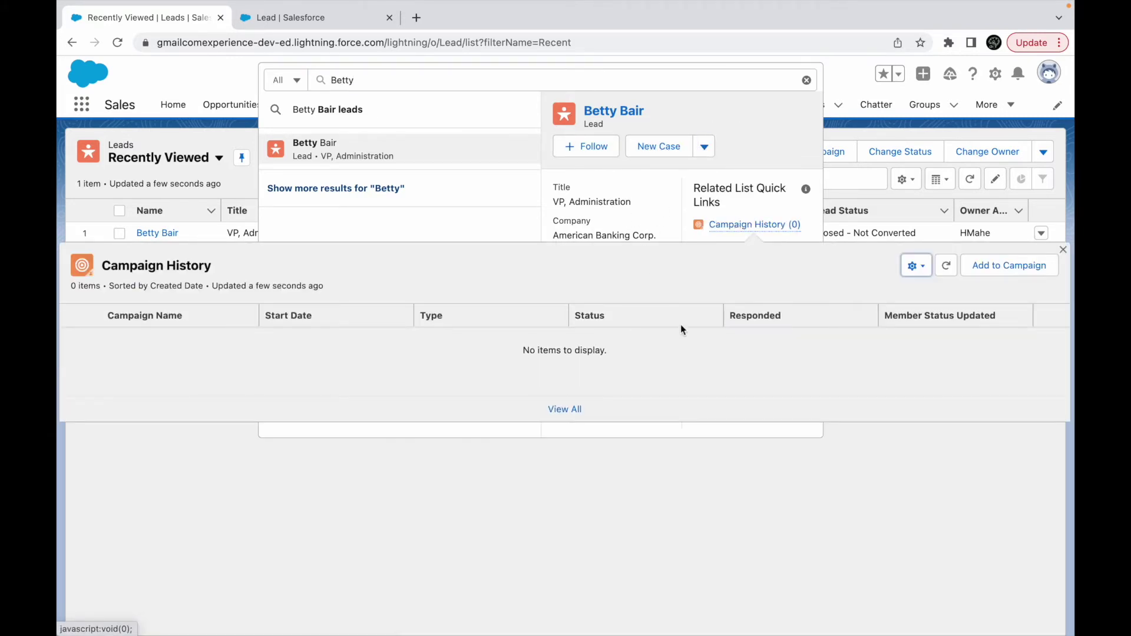
pyautogui.click(342, 18)
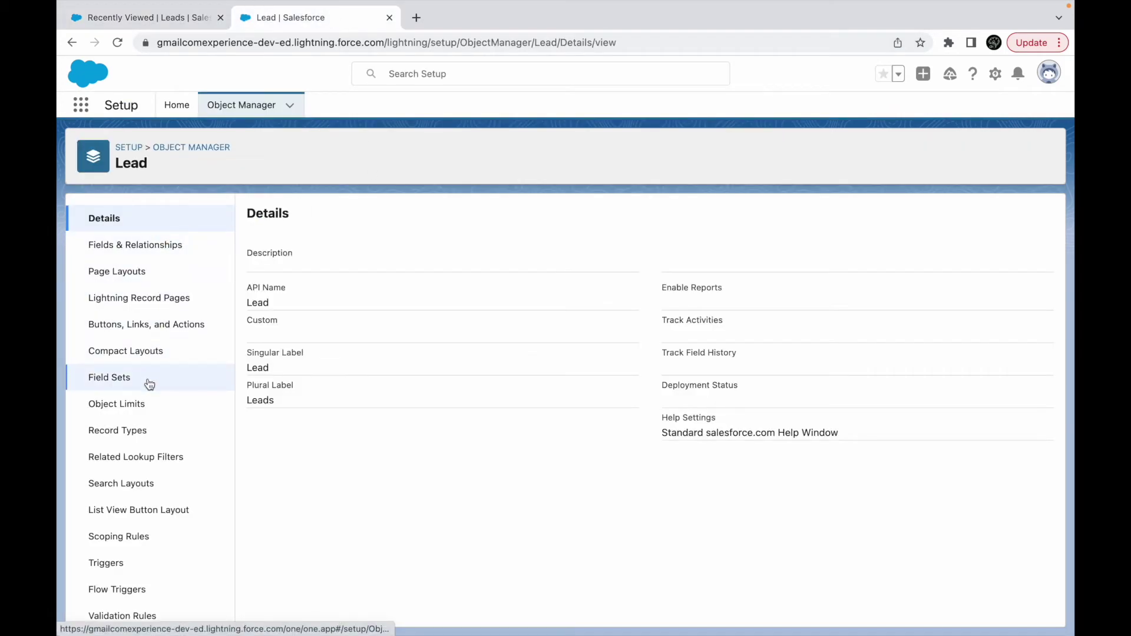
# Open Lead Search Layouts, scroll the profiles, and compare the eight-field Default Layout with the lead preview
pyautogui.click(145, 484)
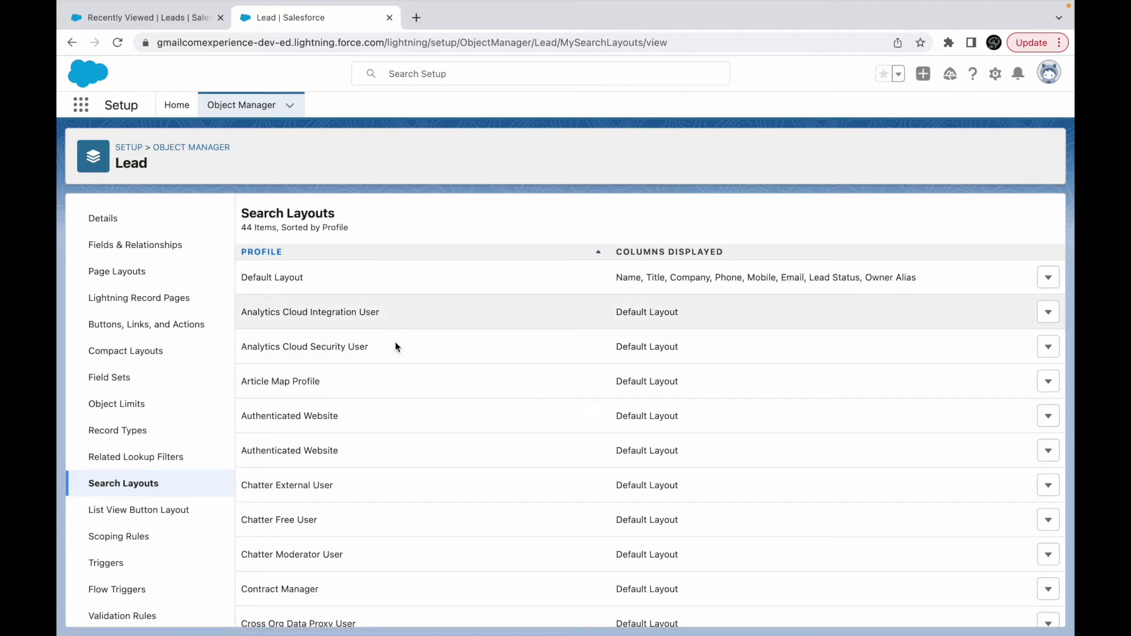
pyautogui.scroll(-6, 603, 521)
pyautogui.scroll(-10, 602, 521)
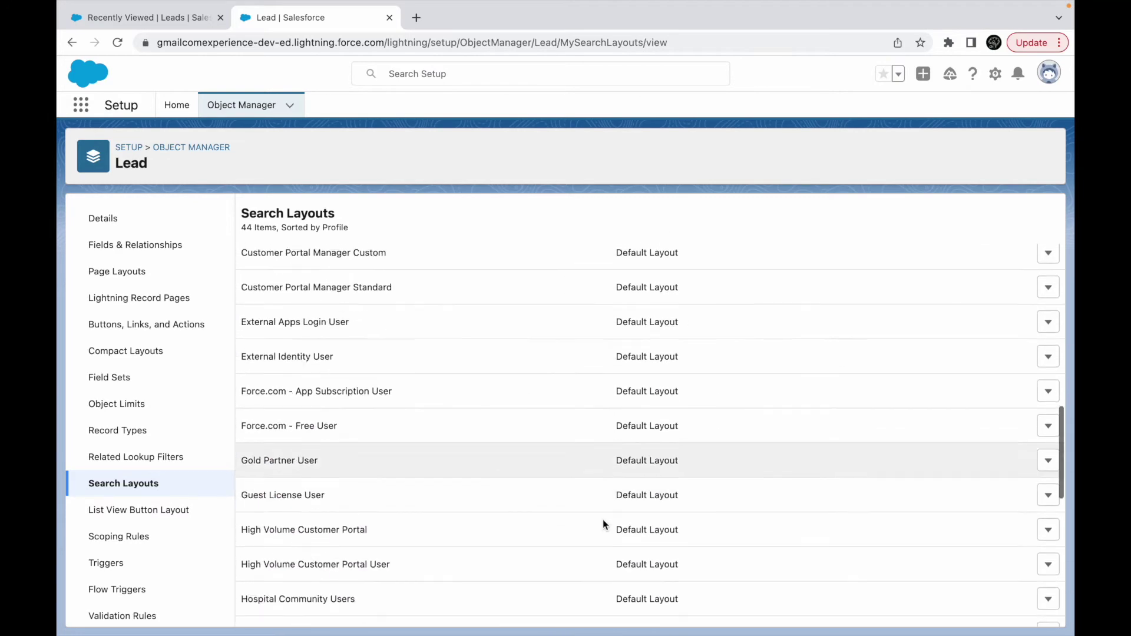
pyautogui.scroll(15, 603, 519)
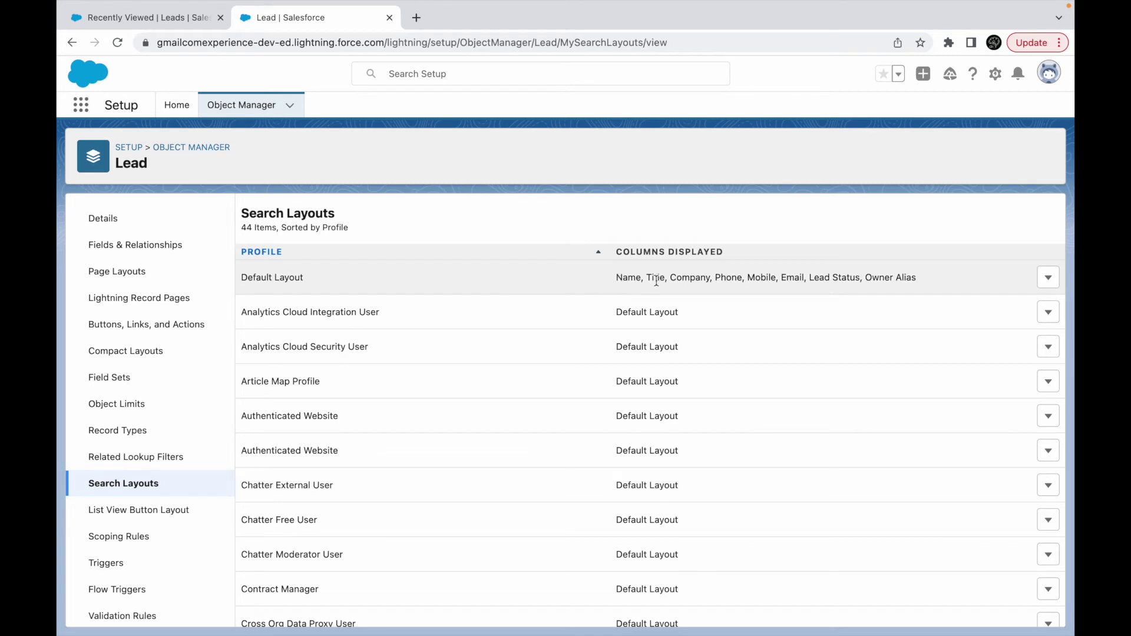
pyautogui.click(182, 19)
pyautogui.moveTo(371, 148)
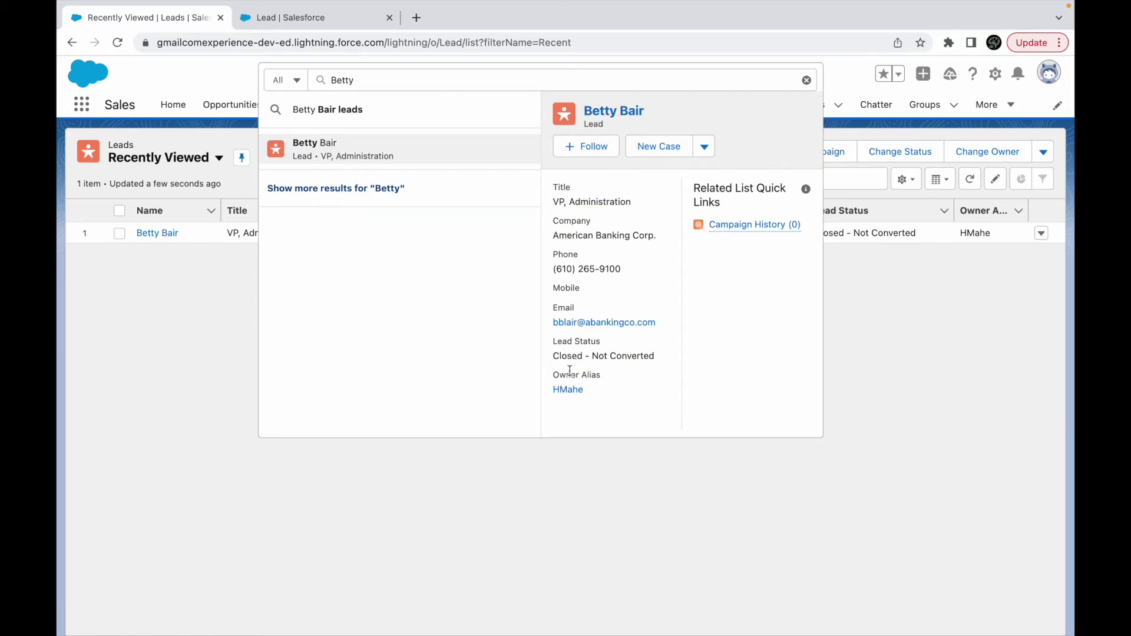
pyautogui.click(328, 17)
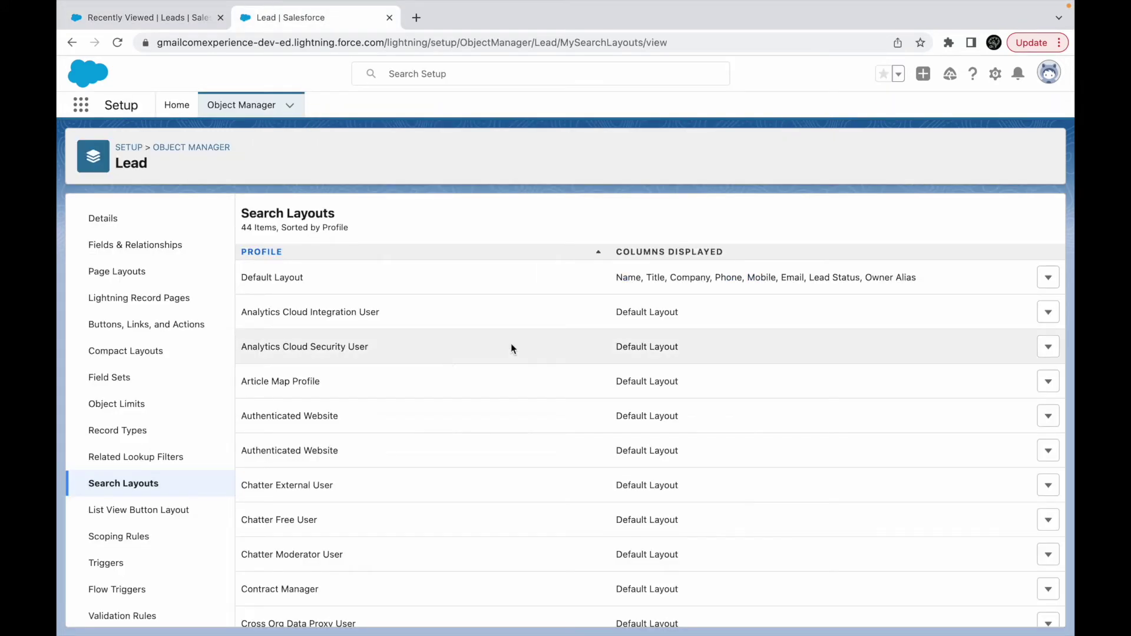
# Edit the Lead Default Layout, removing Owner Alias, Mobile and Phone from Selected Fields
pyautogui.click(1043, 286)
pyautogui.click(1006, 311)
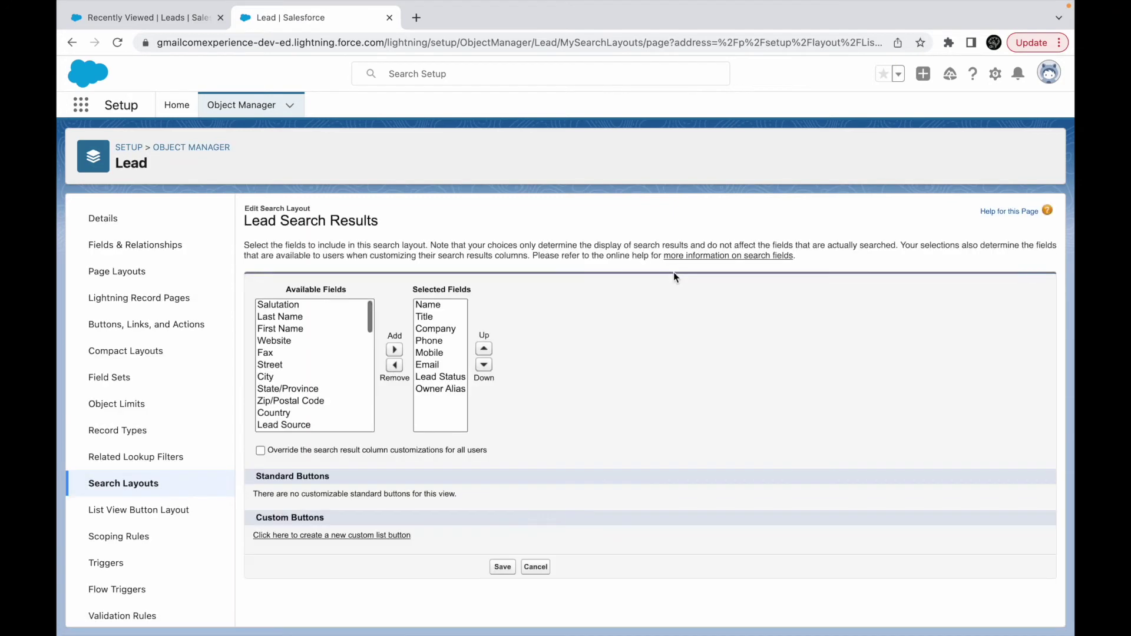
pyautogui.click(430, 390)
pyautogui.click(394, 365)
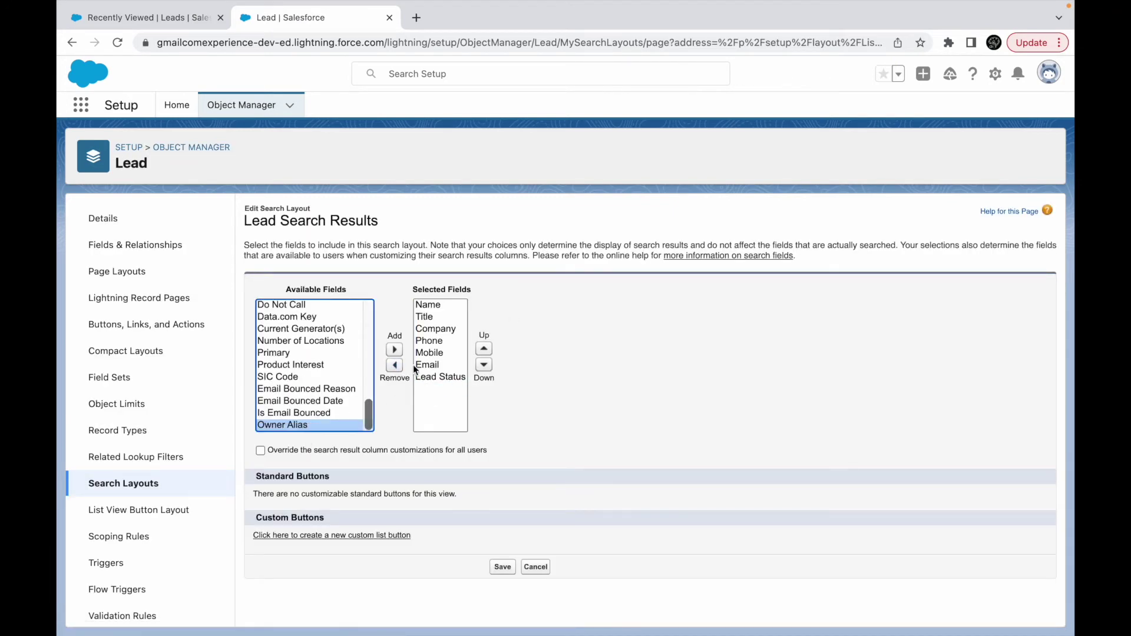
pyautogui.click(424, 353)
pyautogui.click(394, 366)
pyautogui.click(429, 341)
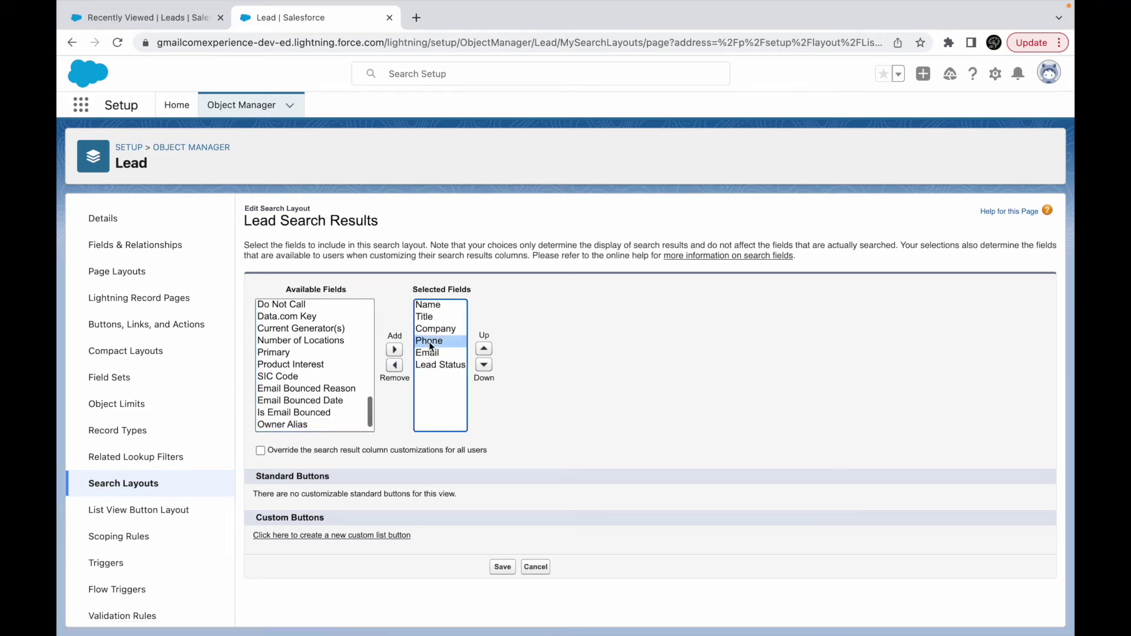
pyautogui.click(395, 366)
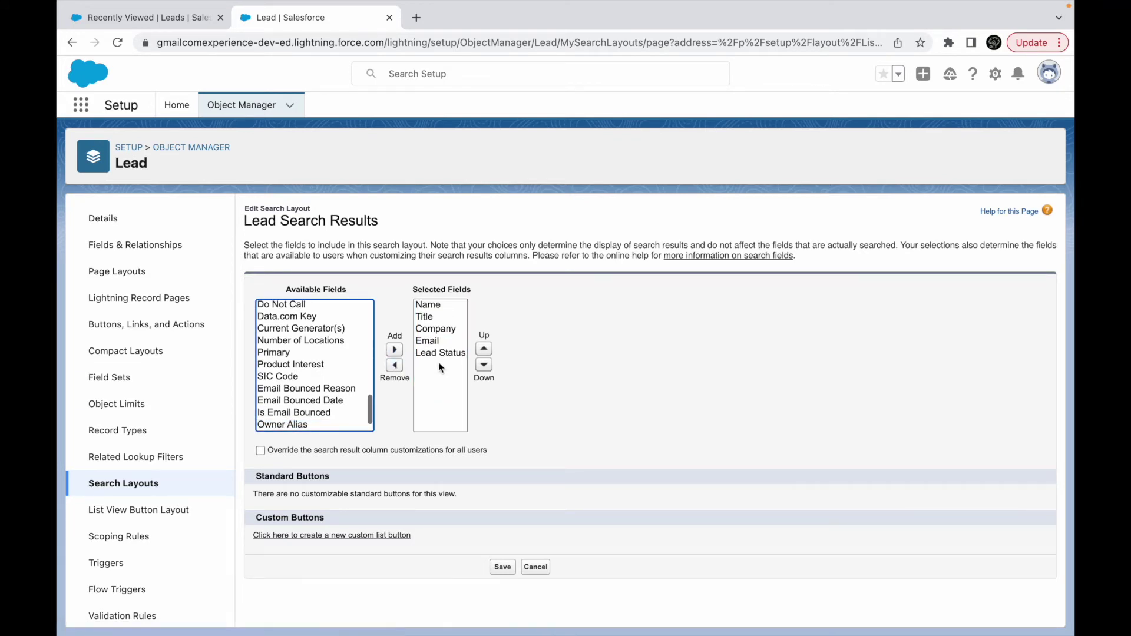
# Enable overriding users' search result column customizations and save the layout
pyautogui.click(261, 452)
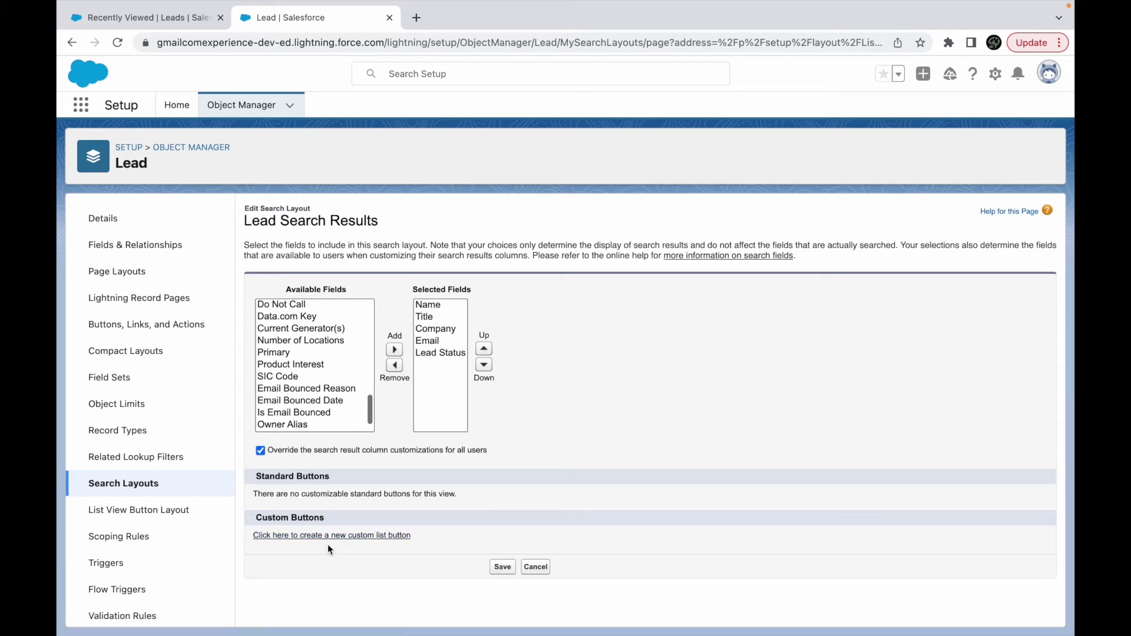
pyautogui.moveTo(293, 496); pyautogui.dragTo(409, 500)
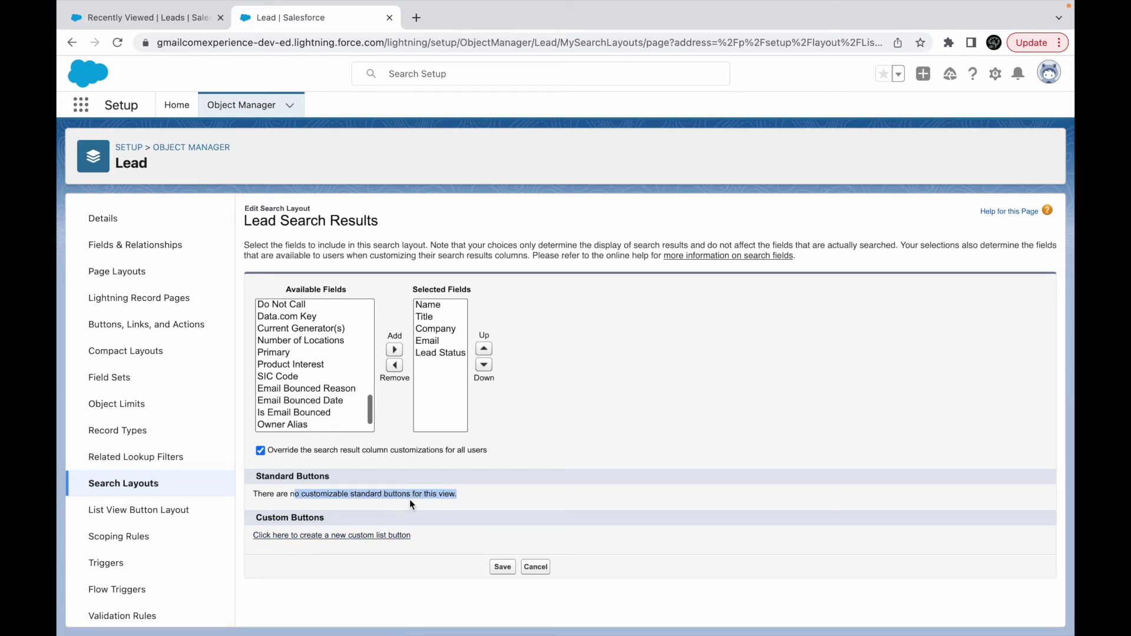
pyautogui.click(493, 492)
pyautogui.click(502, 567)
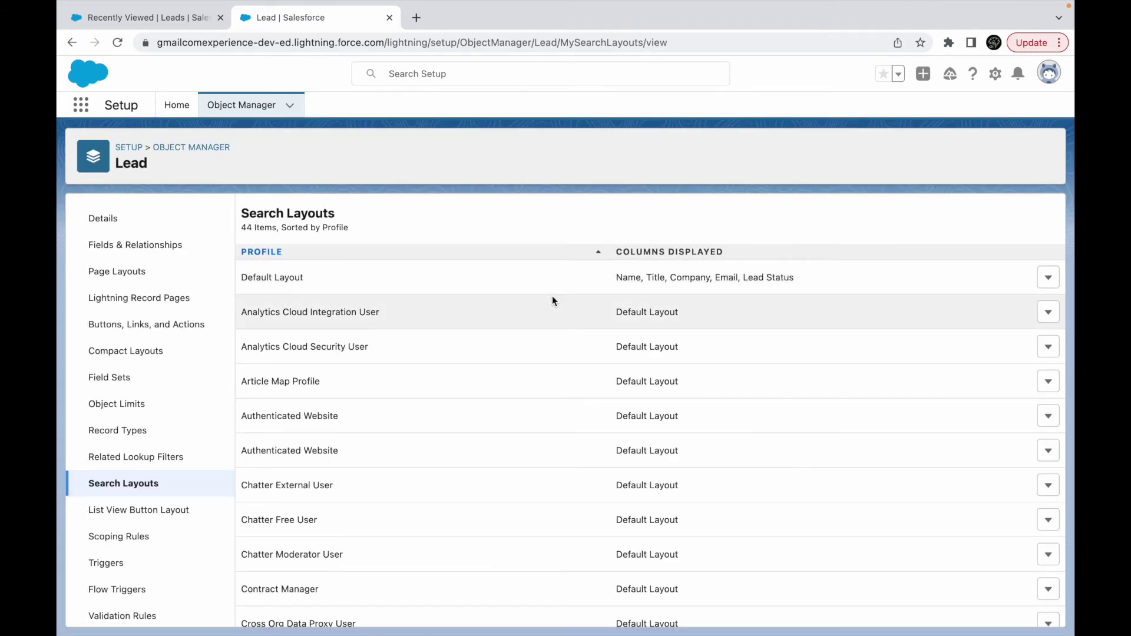
pyautogui.scroll(-20, 404, 425)
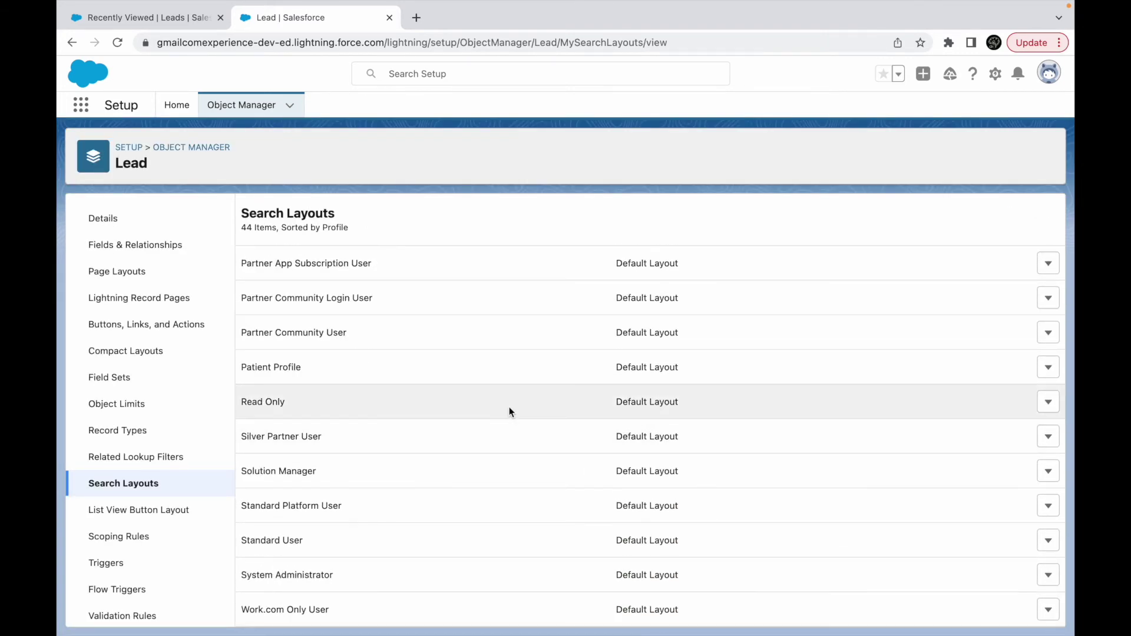
pyautogui.scroll(20, 457, 336)
pyautogui.click(165, 19)
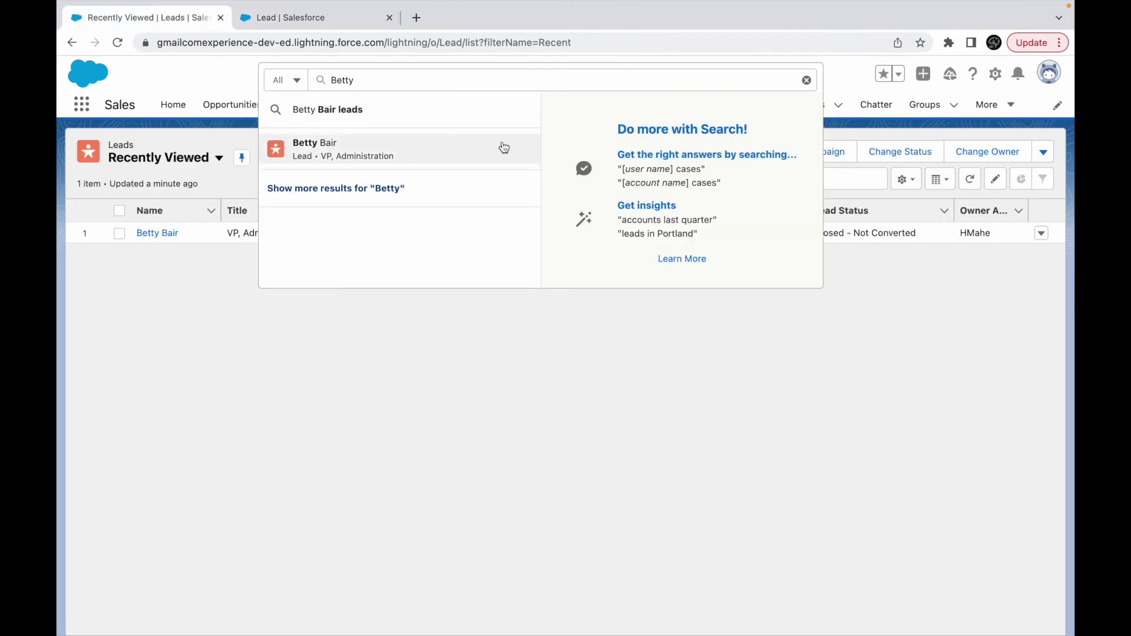
pyautogui.moveTo(349, 148)
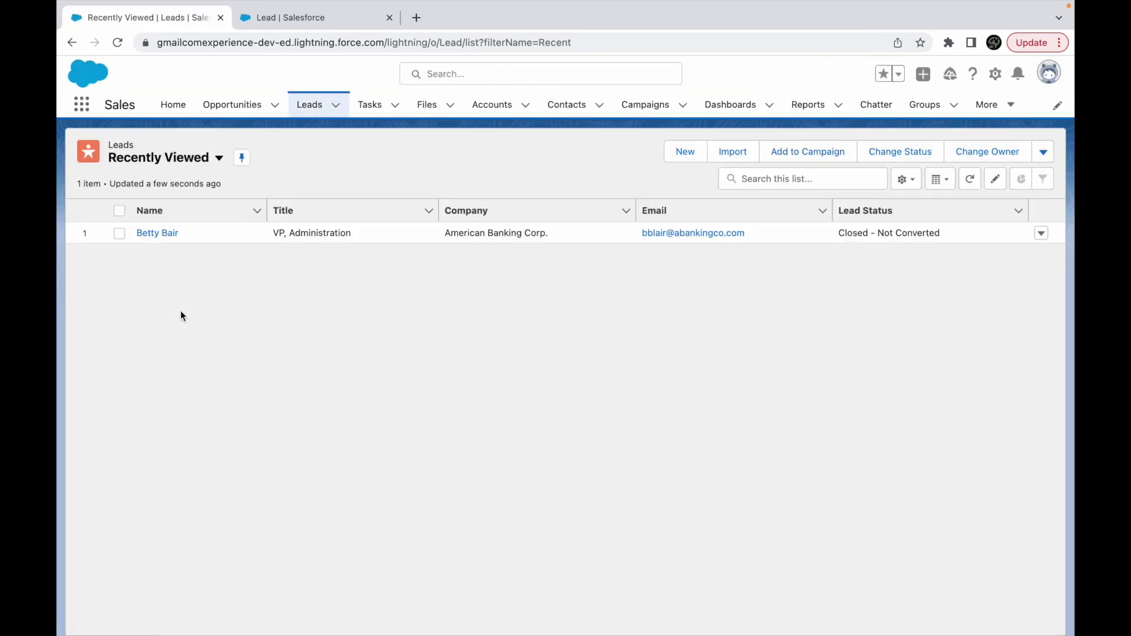
pyautogui.click(425, 82)
pyautogui.write('bet')
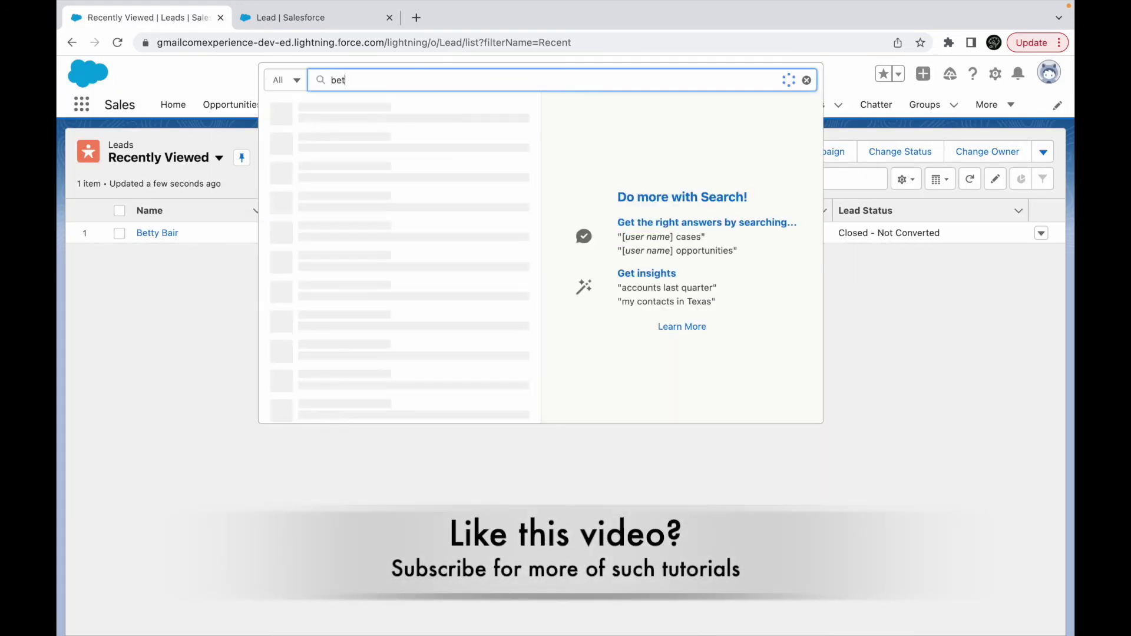
pyautogui.write('ty b')
pyautogui.moveTo(336, 147)
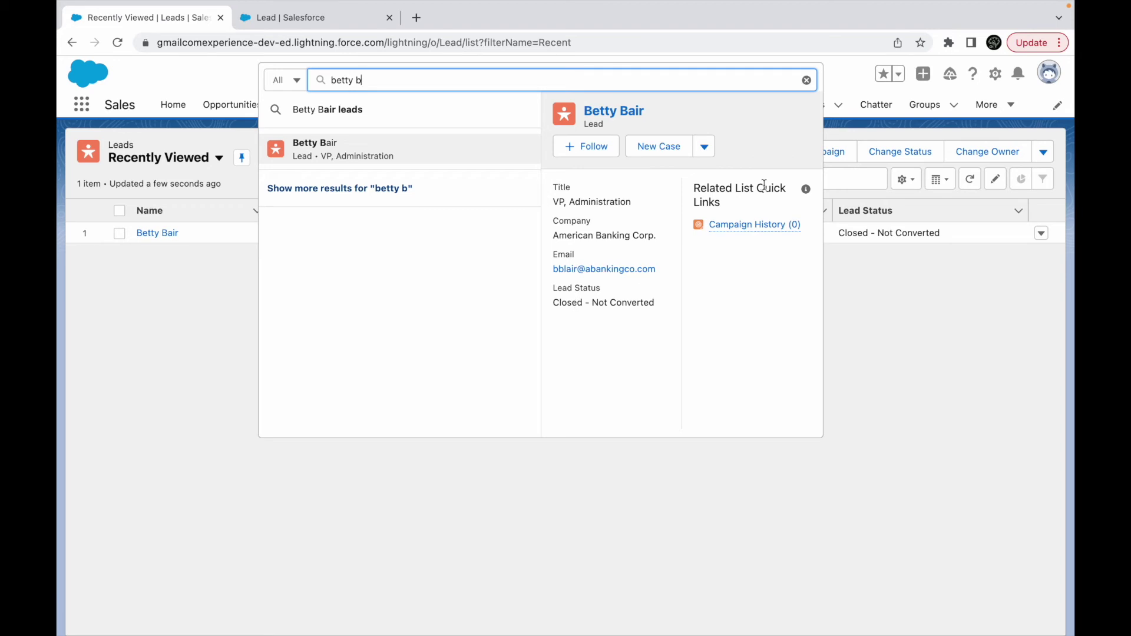
pyautogui.click(871, 282)
pyautogui.click(325, 17)
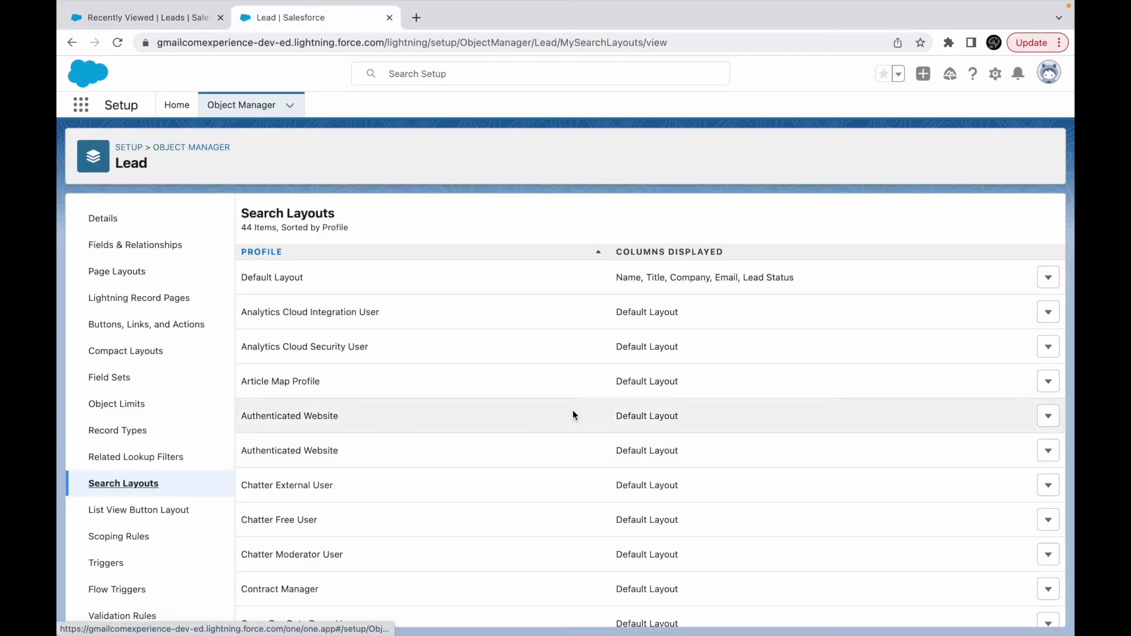
# Open the Analytics Cloud Integration User lead search layout for editing
pyautogui.scroll(-5, 573, 416)
pyautogui.scroll(5, 573, 415)
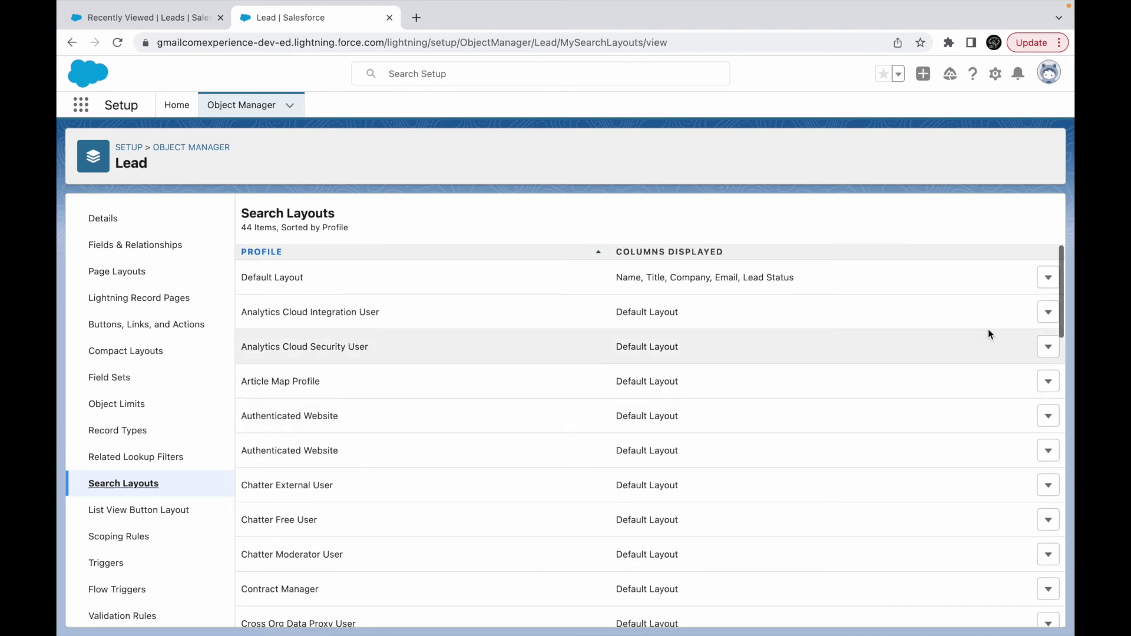
pyautogui.click(1047, 312)
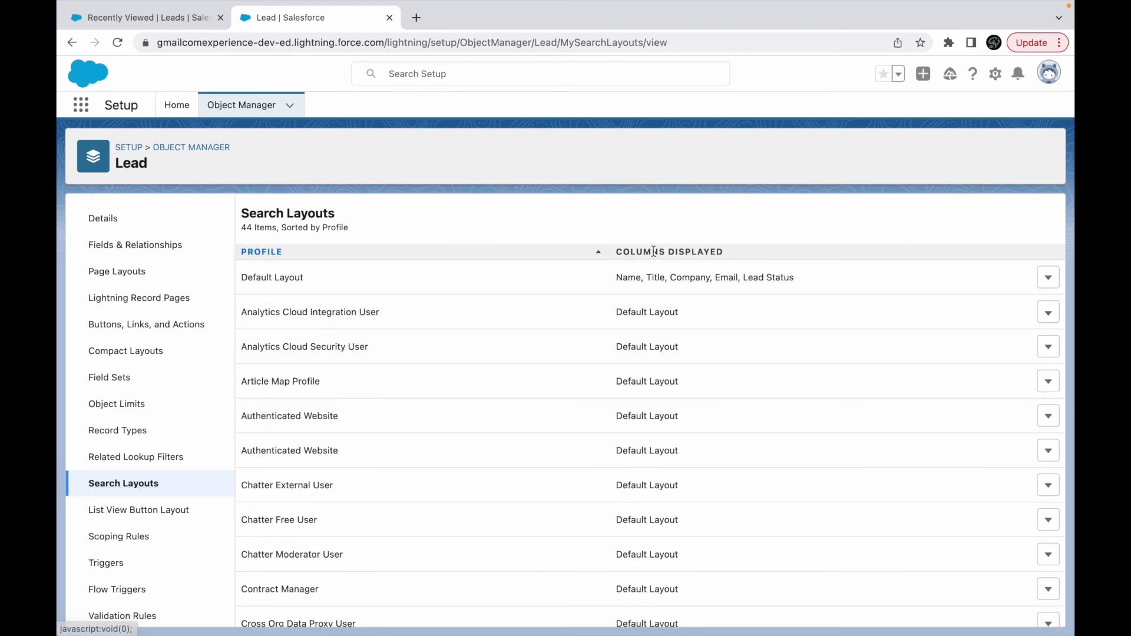
pyautogui.click(1050, 313)
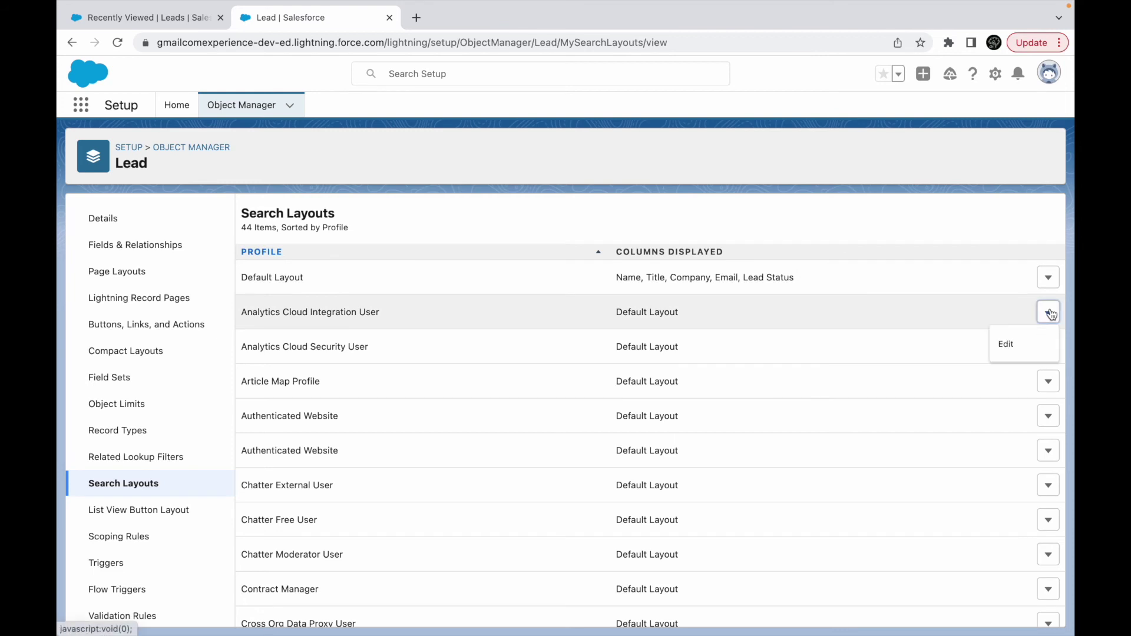
pyautogui.click(1005, 345)
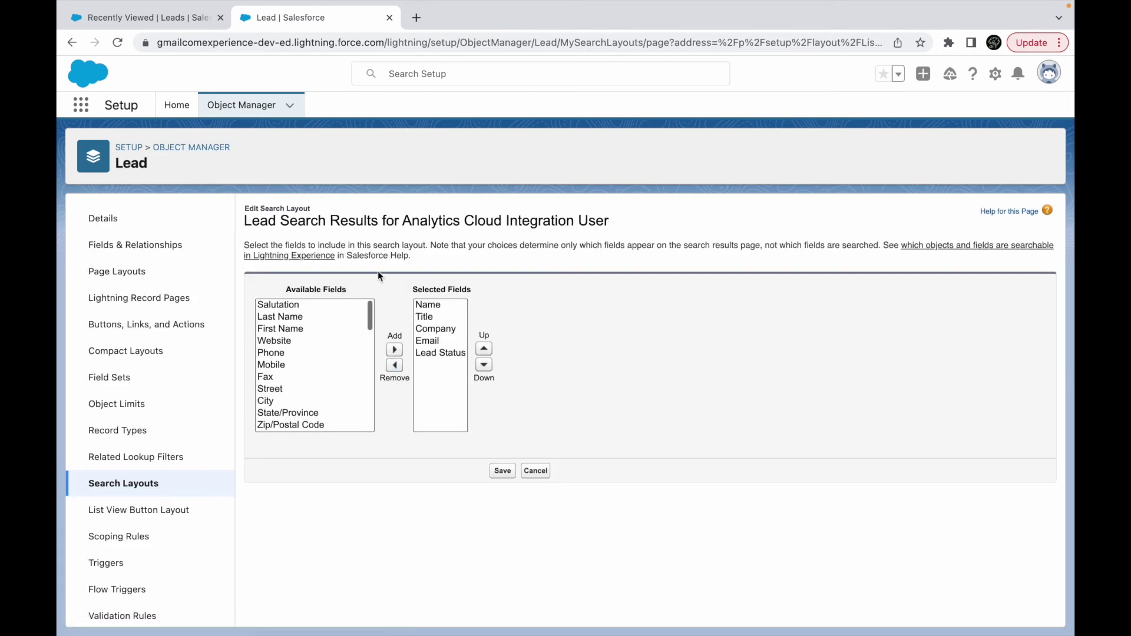
# Review that layout's profile heading, description and fields without changing anything
pyautogui.moveTo(379, 222); pyautogui.dragTo(611, 232)
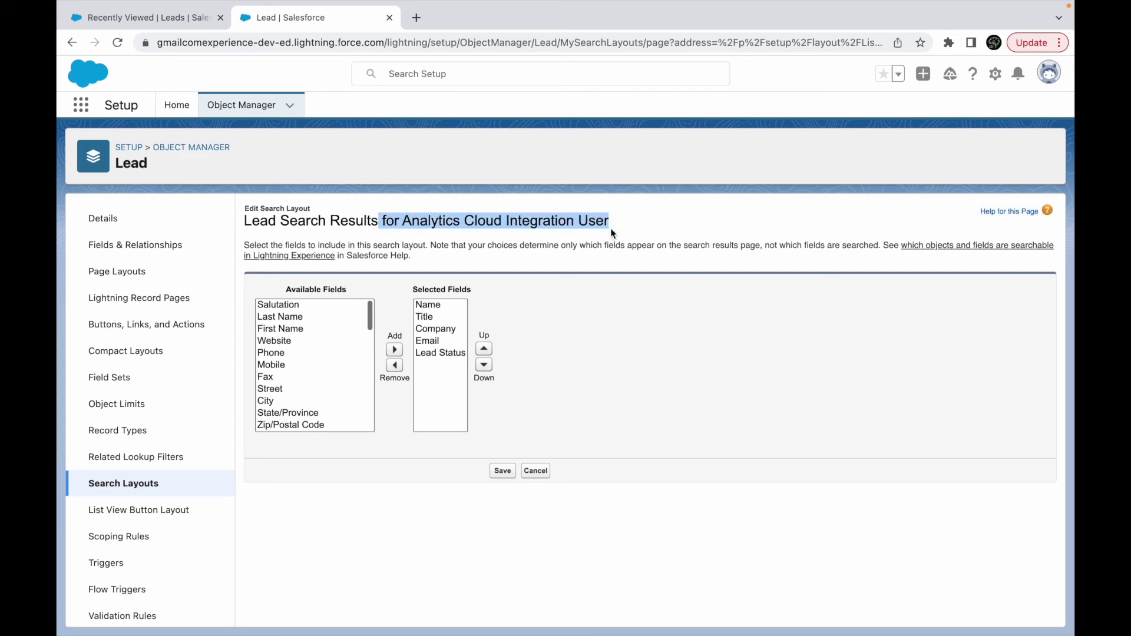
pyautogui.scroll(-10, 298, 385)
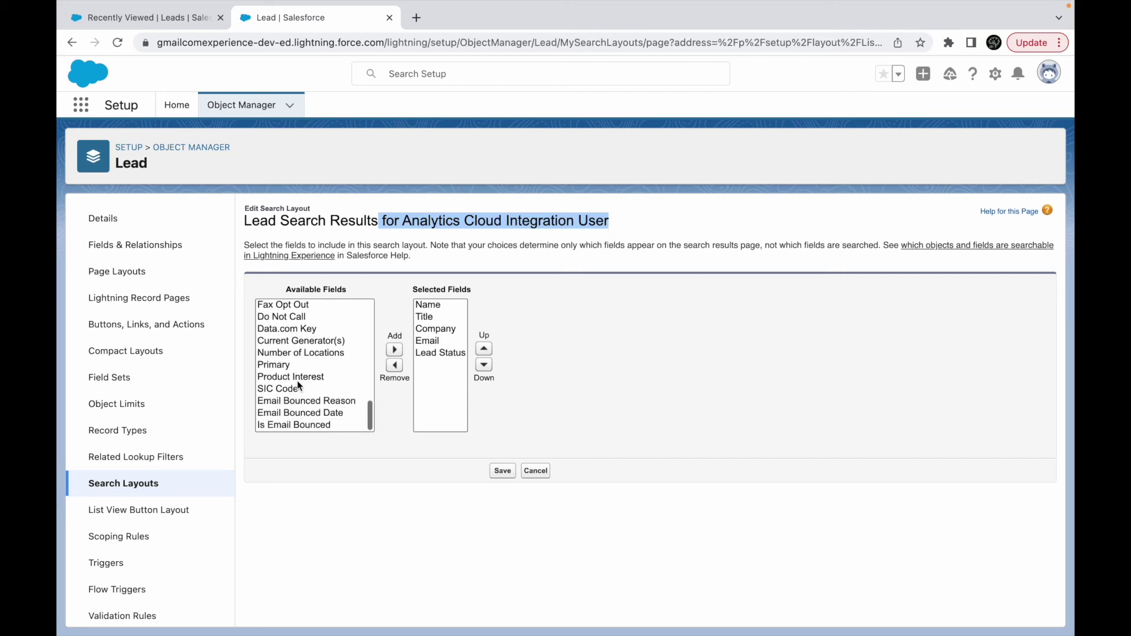
pyautogui.scroll(10, 317, 367)
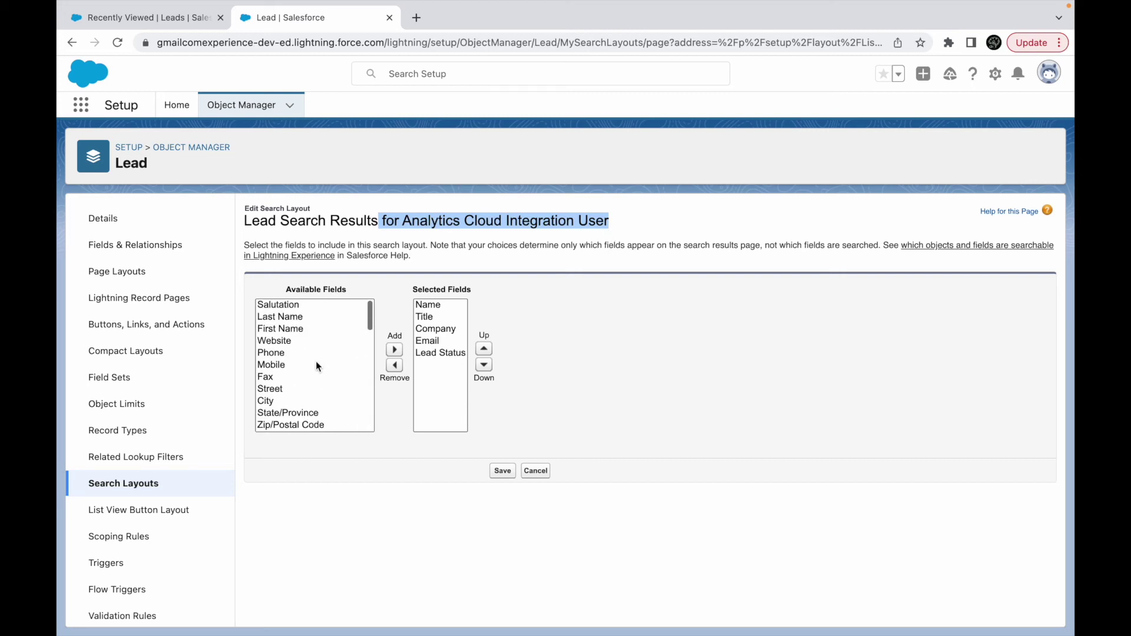
pyautogui.moveTo(775, 243); pyautogui.dragTo(826, 243)
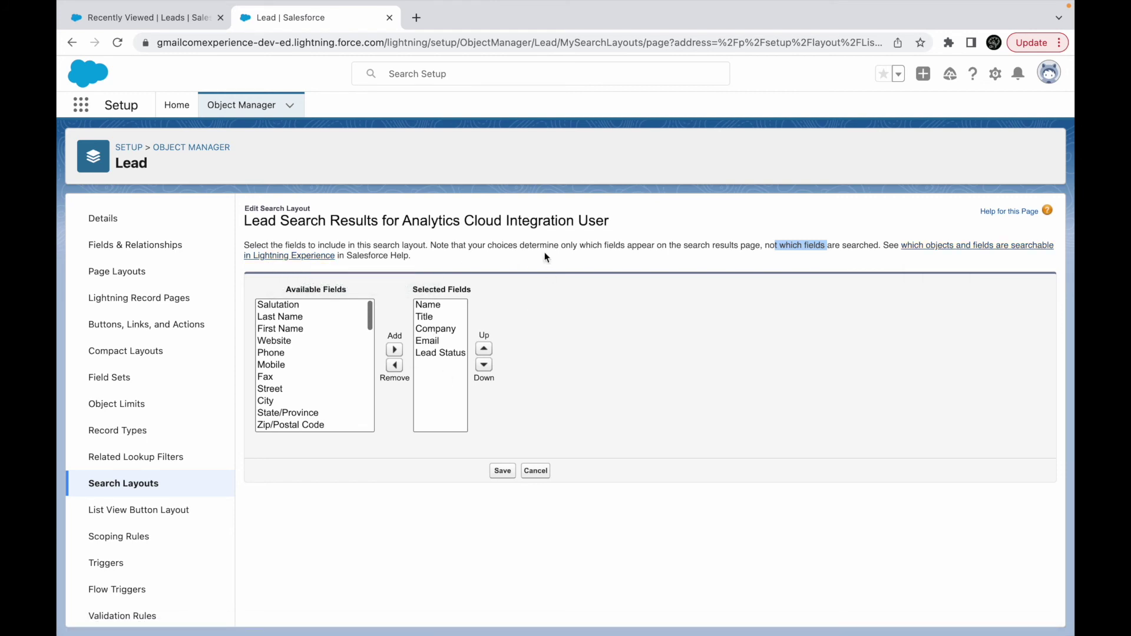
pyautogui.scroll(-10, 321, 408)
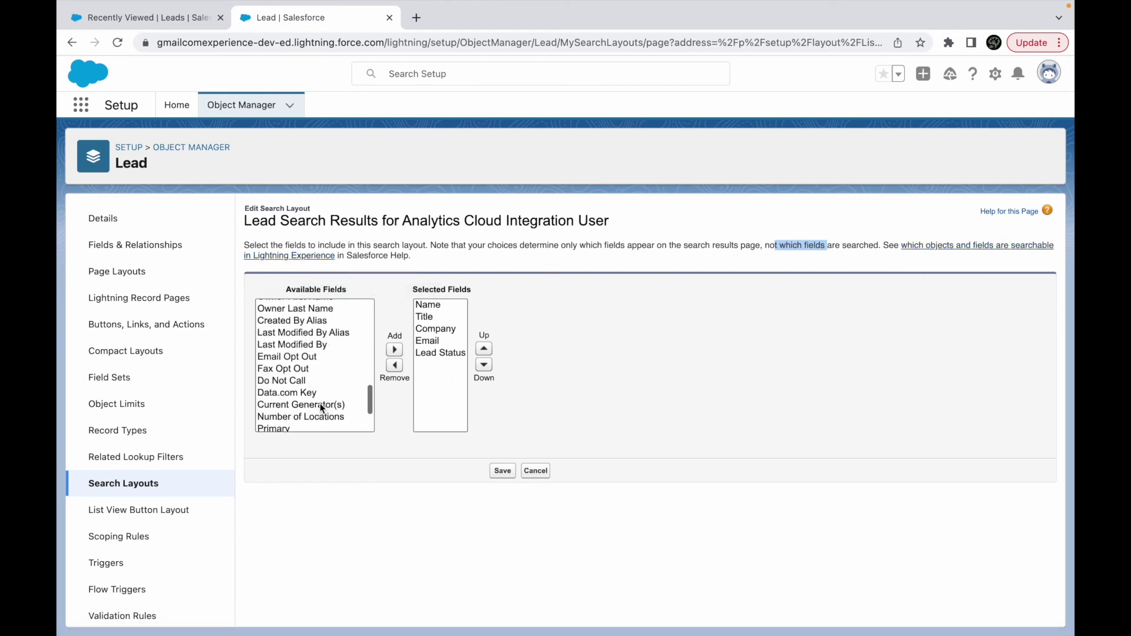
pyautogui.scroll(10, 321, 408)
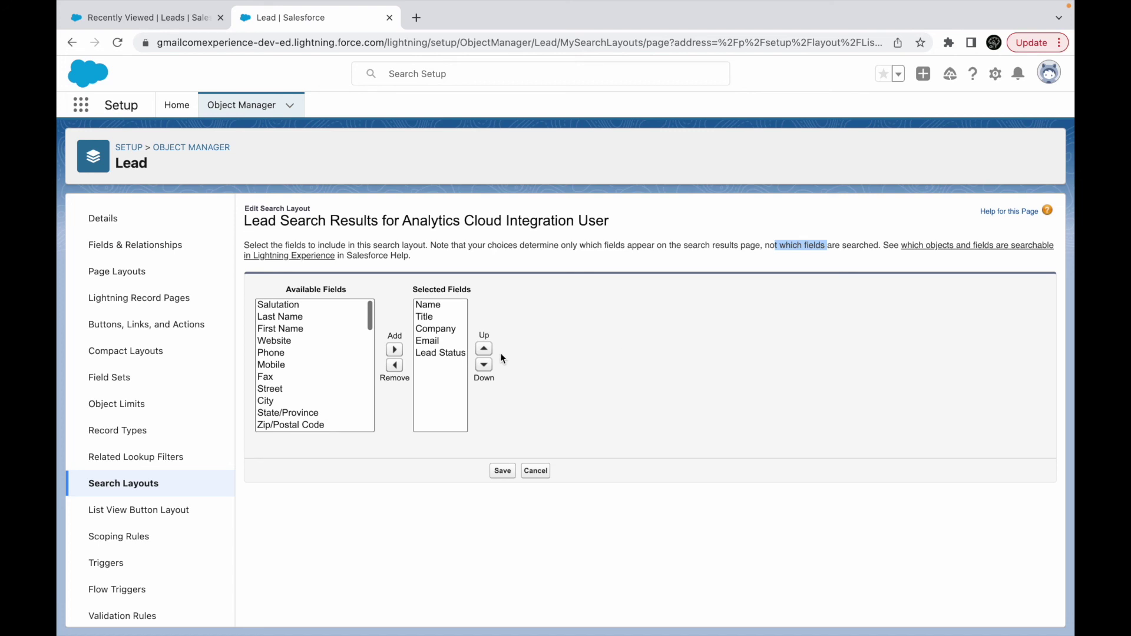
# Go back to the Lead Search Layouts list and bring the Keynote slides forward
pyautogui.click(148, 489)
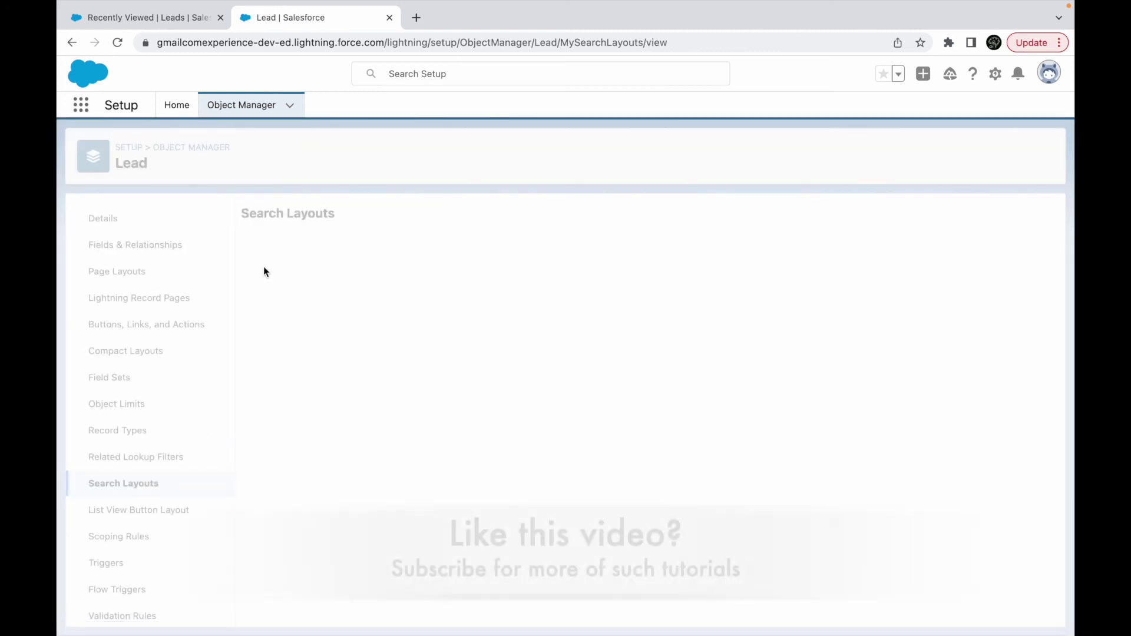
pyautogui.click(157, 20)
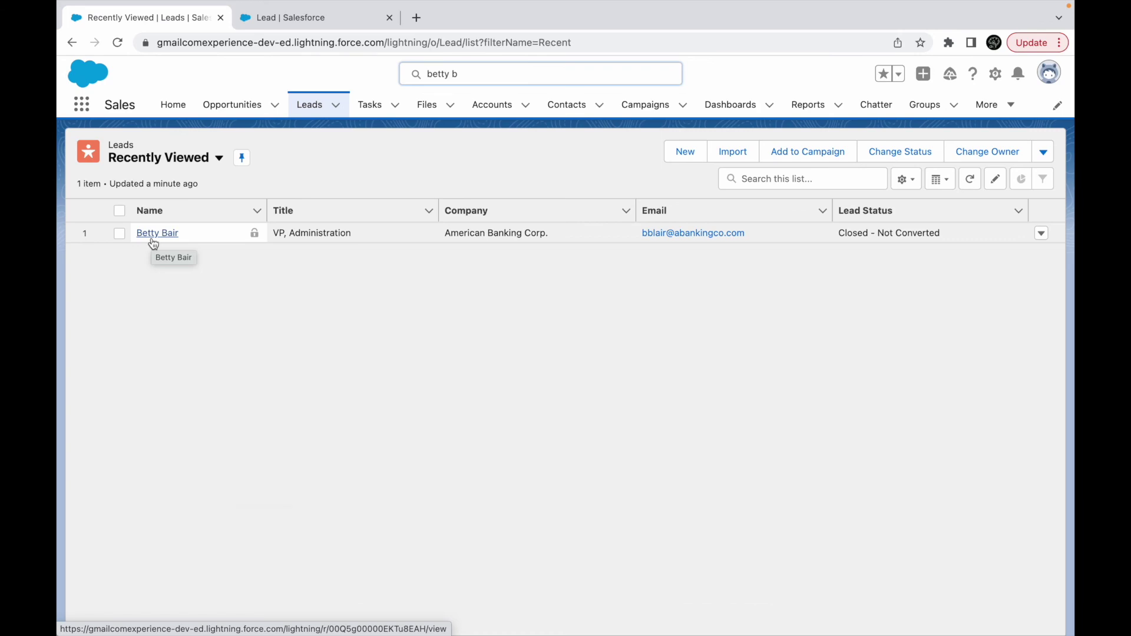
pyautogui.click(313, 18)
pyautogui.hotkey('ctrl', 'Up')
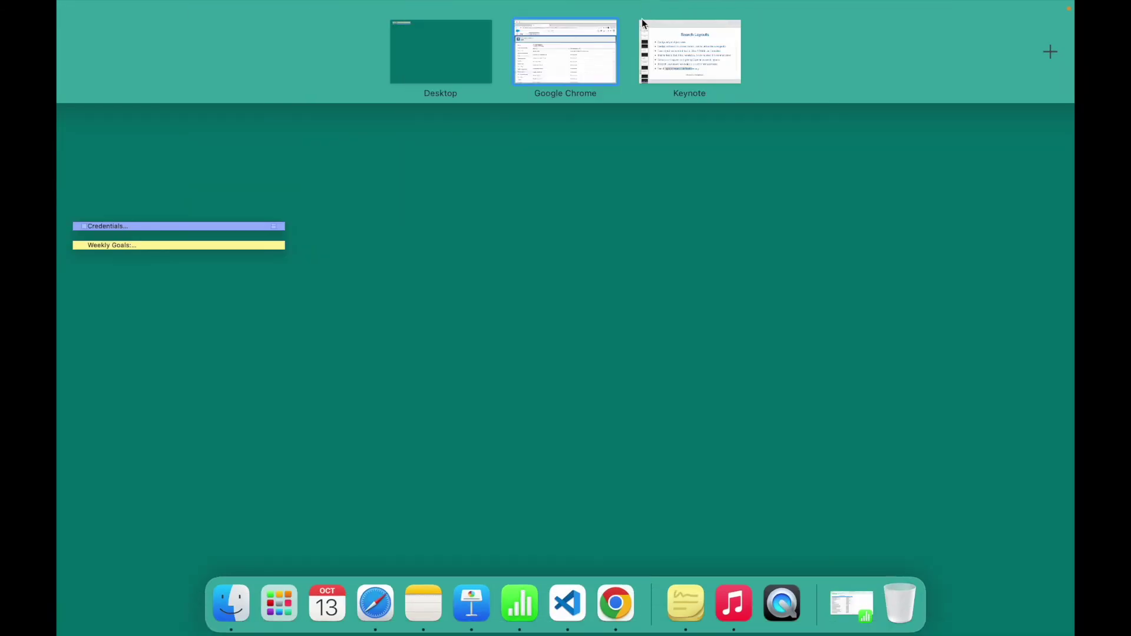
pyautogui.click(681, 62)
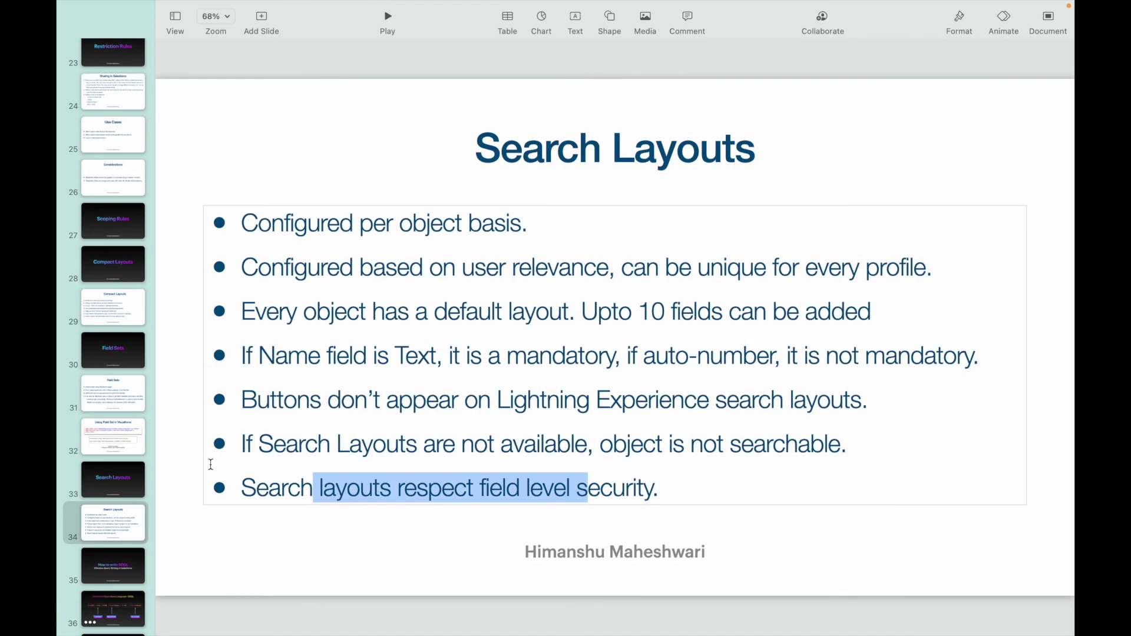